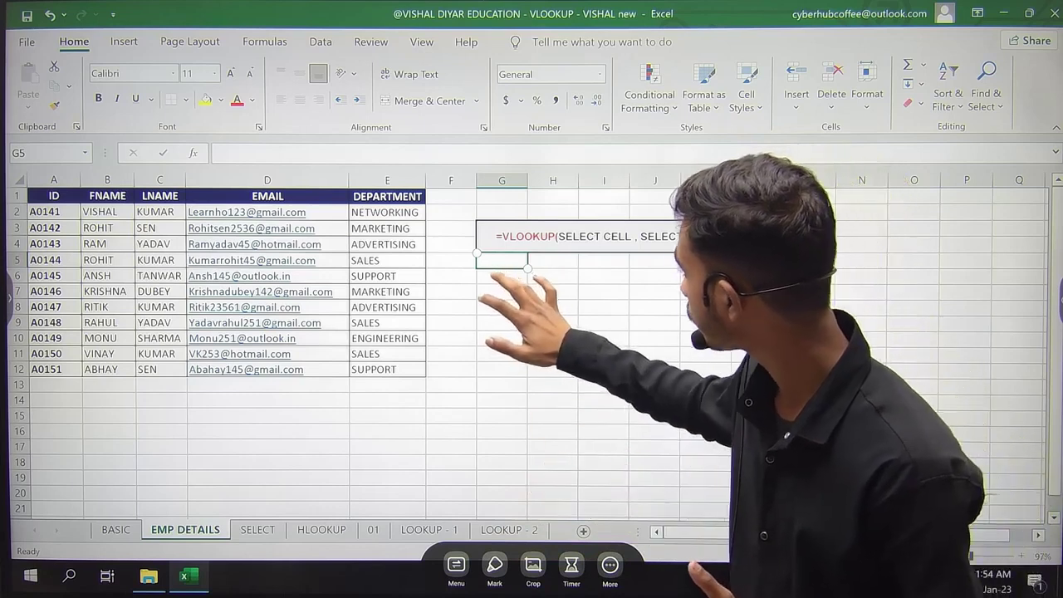
pyautogui.click(502, 276)
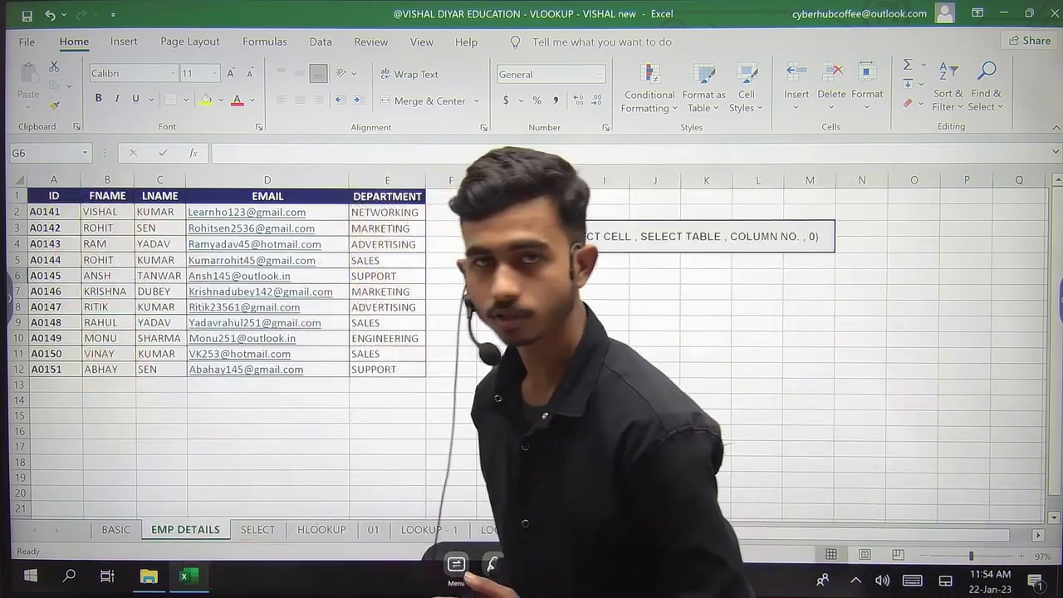
pyautogui.click(108, 196)
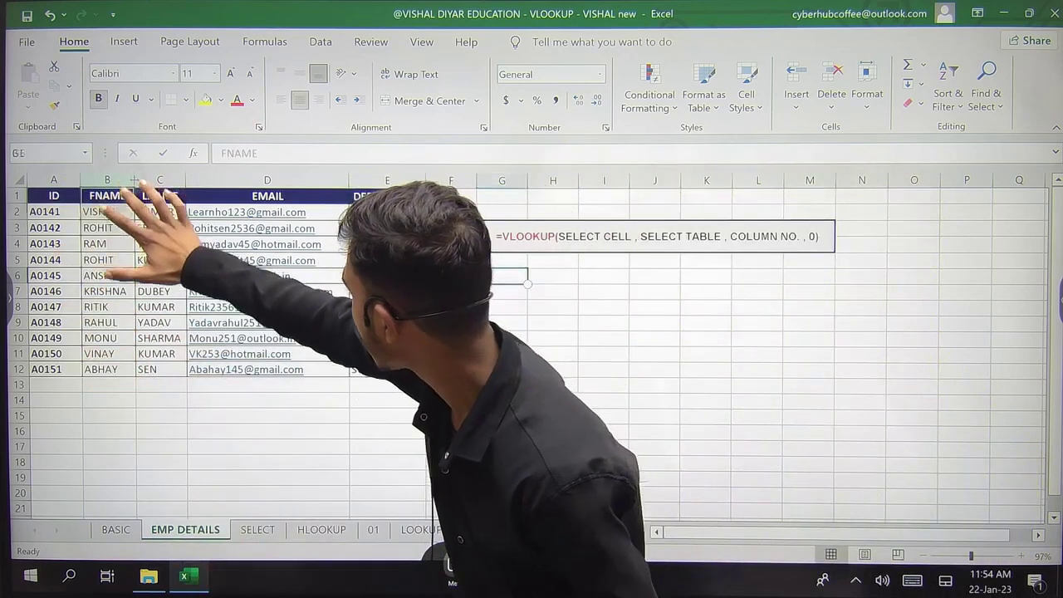
pyautogui.click(420, 180)
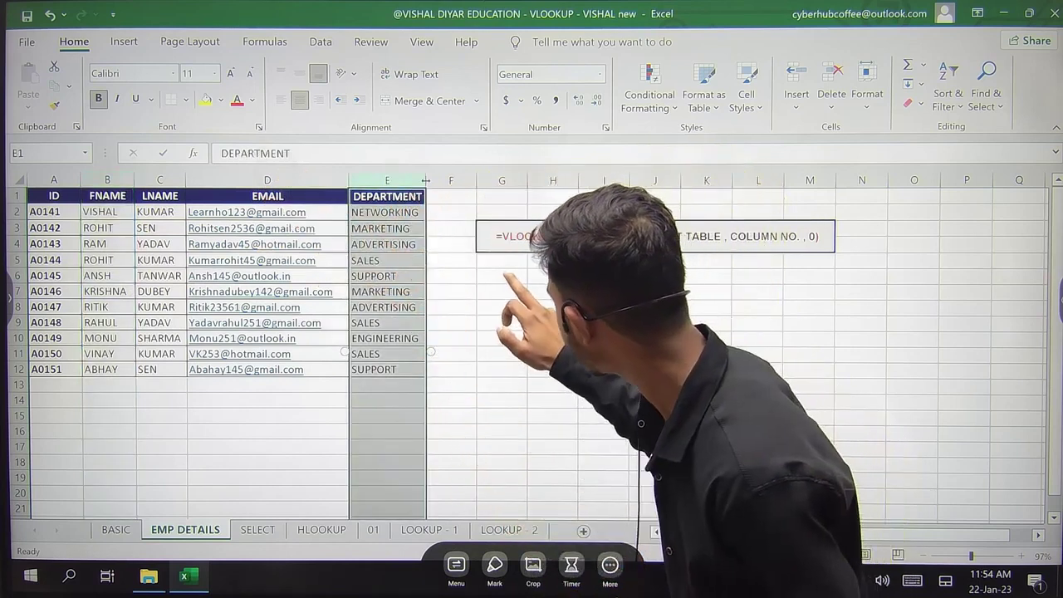
pyautogui.click(501, 276)
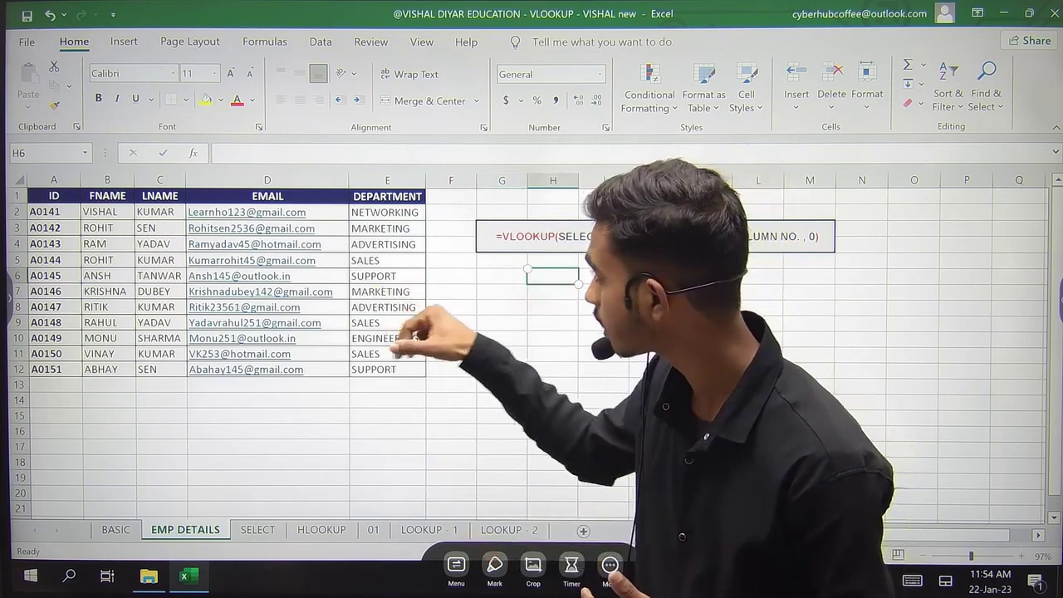
# Enter the formula =VLOOKUP(G6,A1:E12,5,0) in cell H6 to look up an employee's department by ID
pyautogui.click(501, 276)
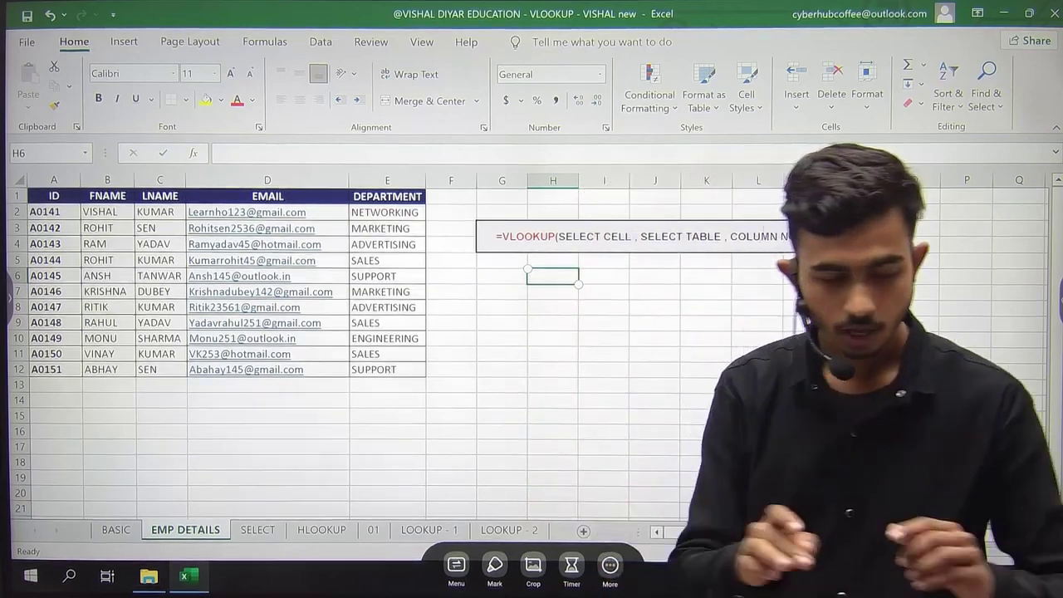
pyautogui.write('=VLOOKUP(')
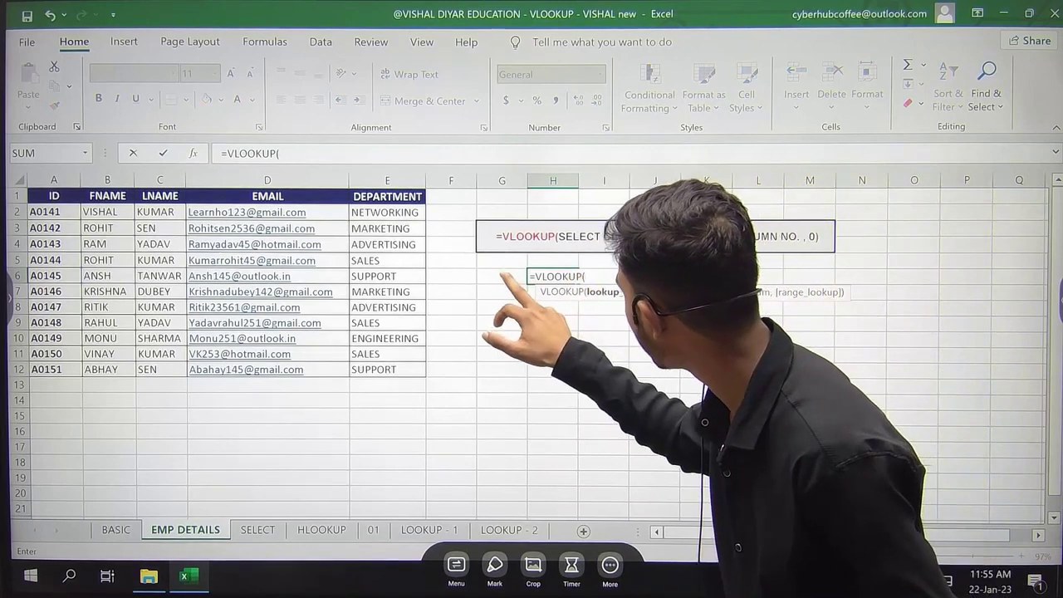
pyautogui.click(501, 276)
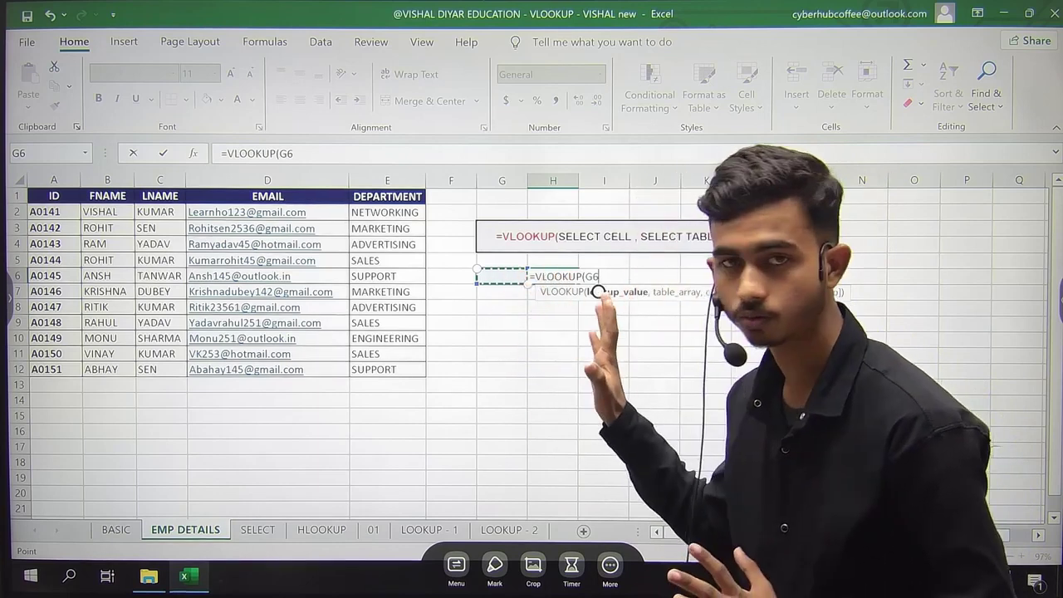
pyautogui.write(',')
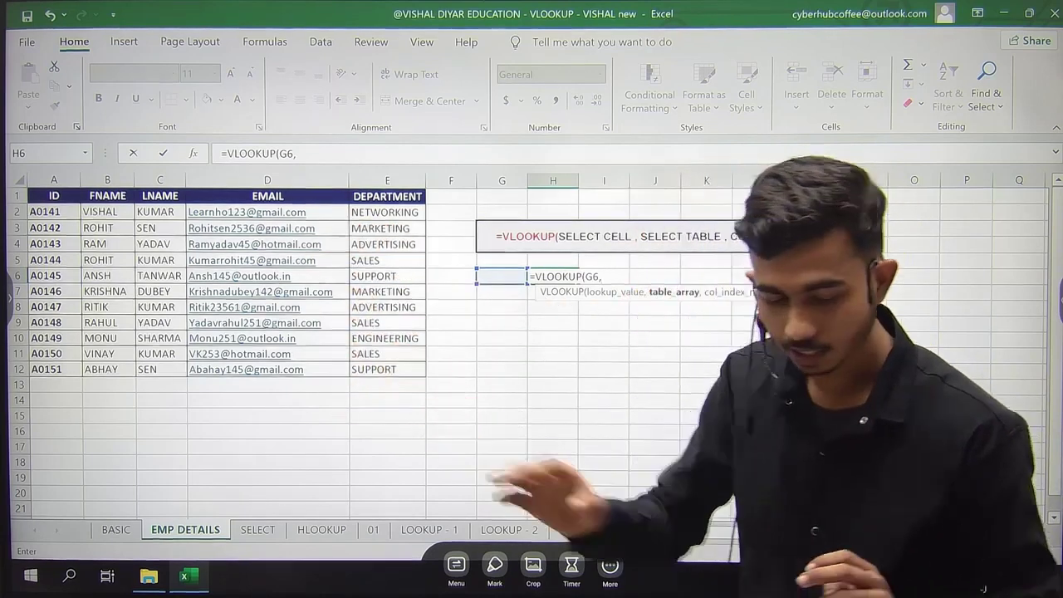
pyautogui.moveTo(49, 196); pyautogui.dragTo(401, 363)
pyautogui.write(',')
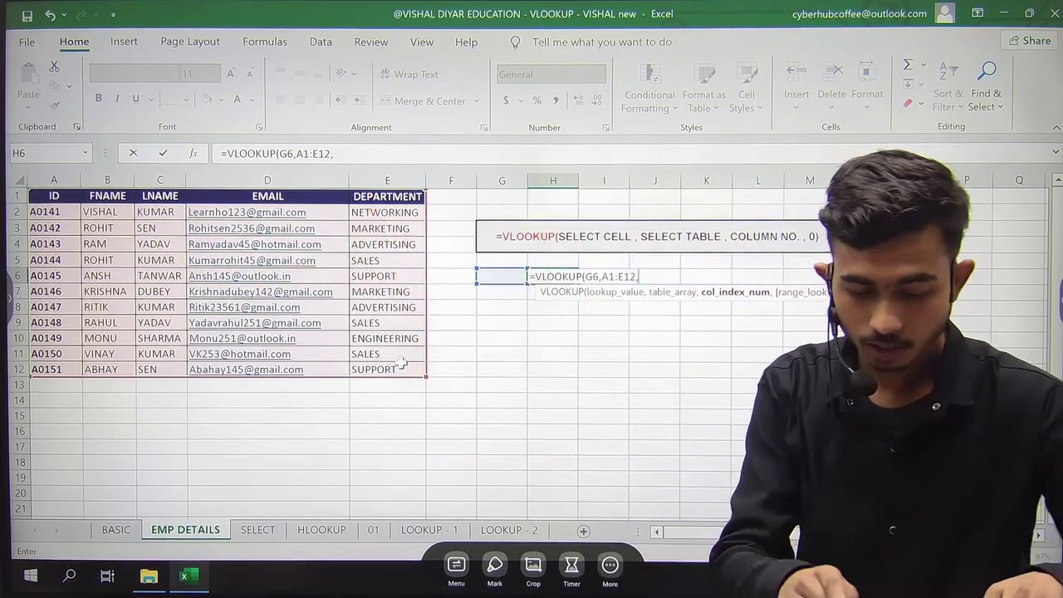
pyautogui.write('5,0')
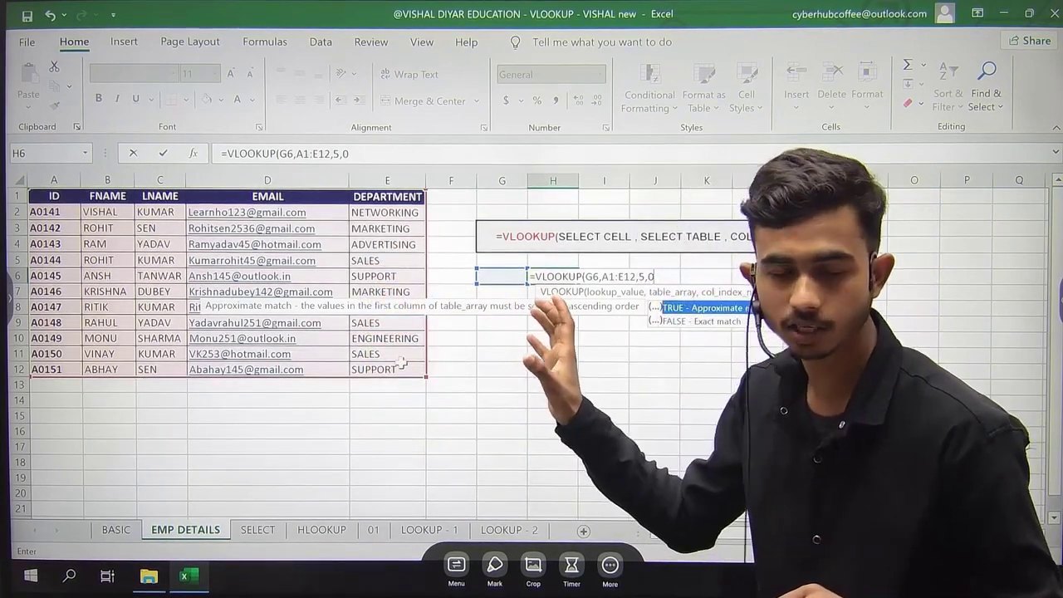
pyautogui.write(')')
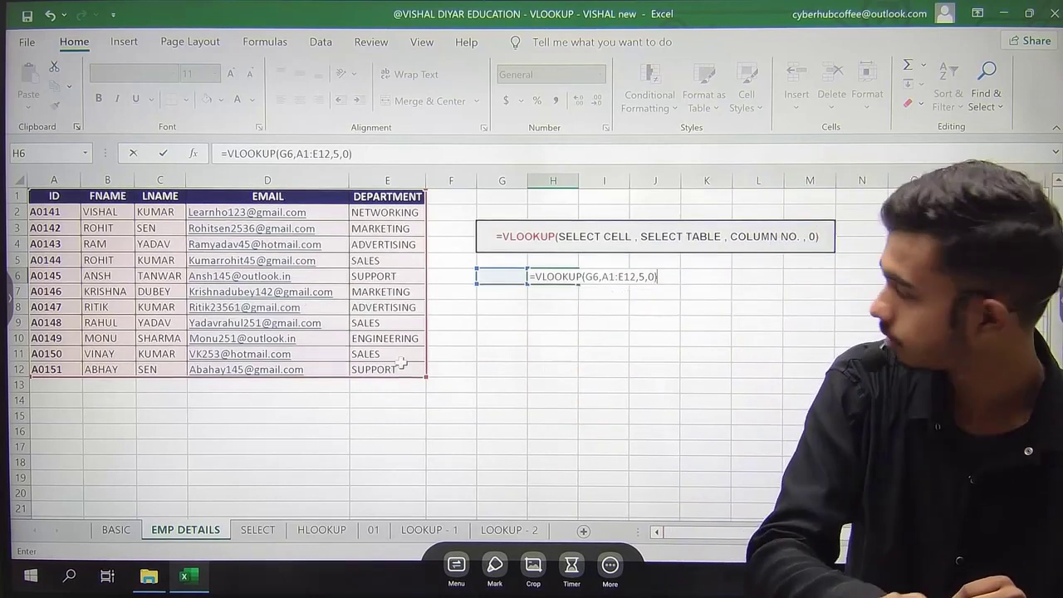
pyautogui.press('Return')
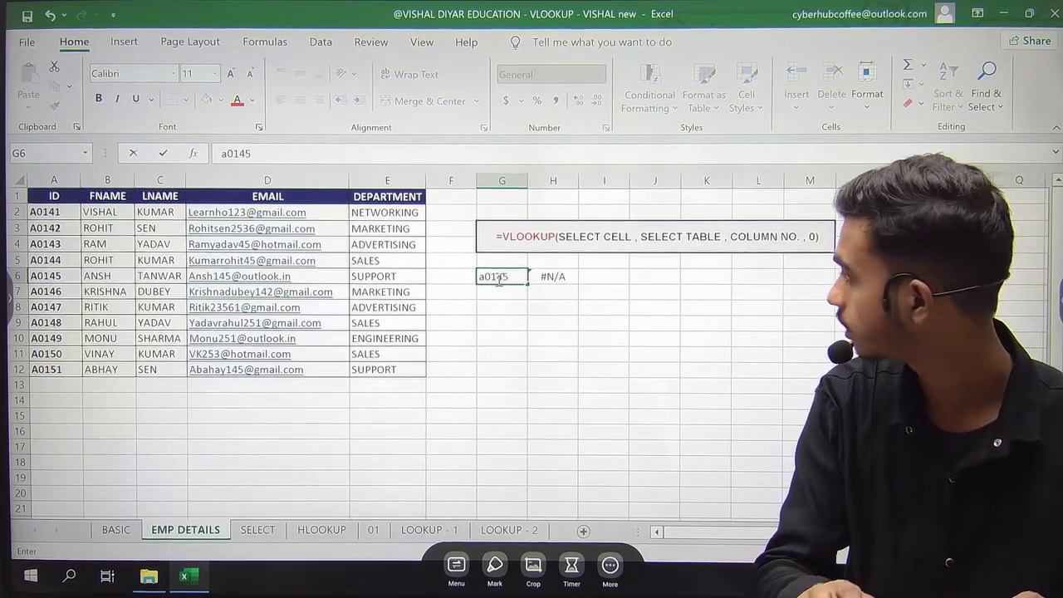
# Enter the employee ID from row 6 of the table in G6 as the lookup value and select the formula cell H6
pyautogui.moveTo(12, 270); pyautogui.dragTo(14, 282)
pyautogui.click(502, 276)
pyautogui.click(553, 276)
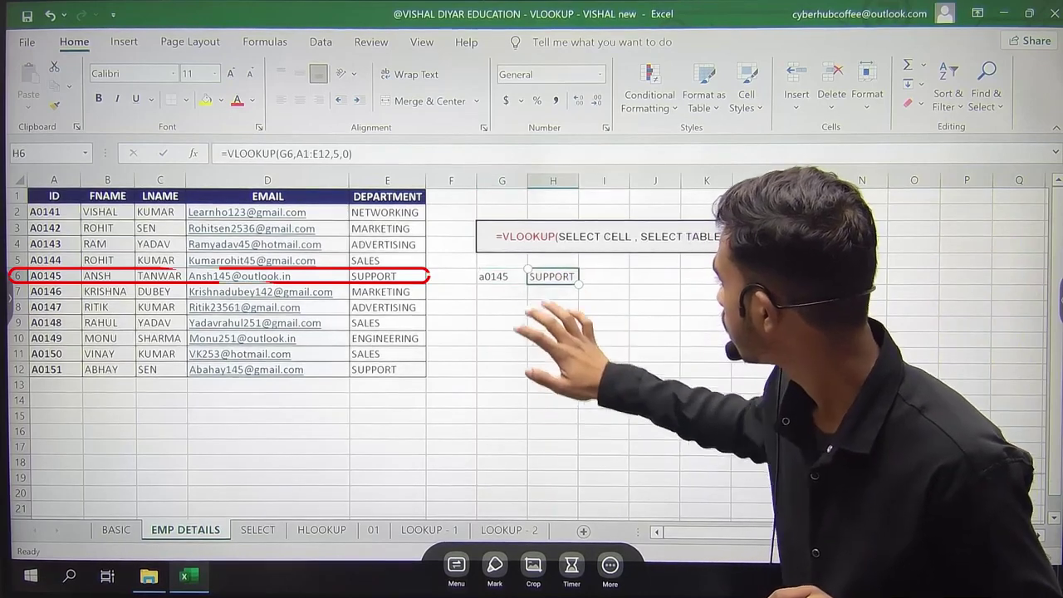
# Replace the lookup value in G6 with the employee ID from row 8 of the table
pyautogui.click(502, 276)
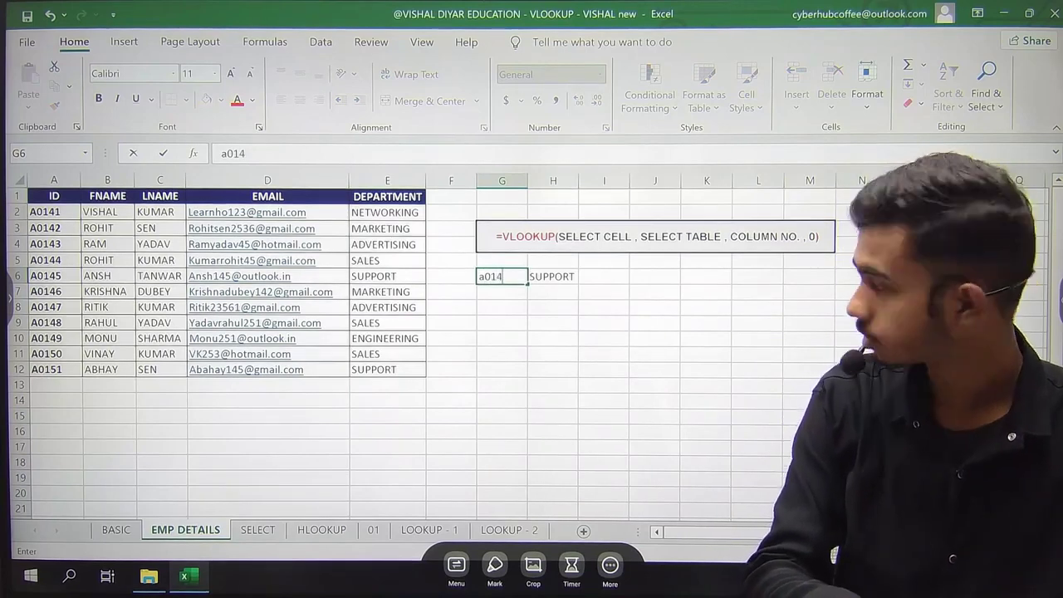
pyautogui.press('Tab')
pyautogui.moveTo(274, 302); pyautogui.dragTo(430, 309)
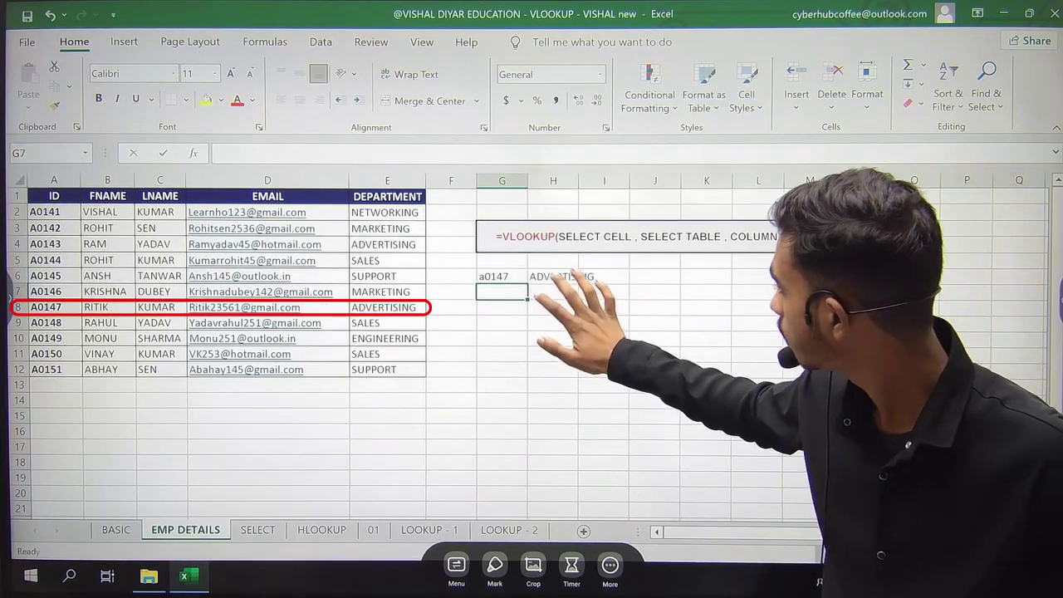
# Label the lookup cells with the headings "id" in G5 and "department" in H5
pyautogui.click(502, 260)
pyautogui.write('id')
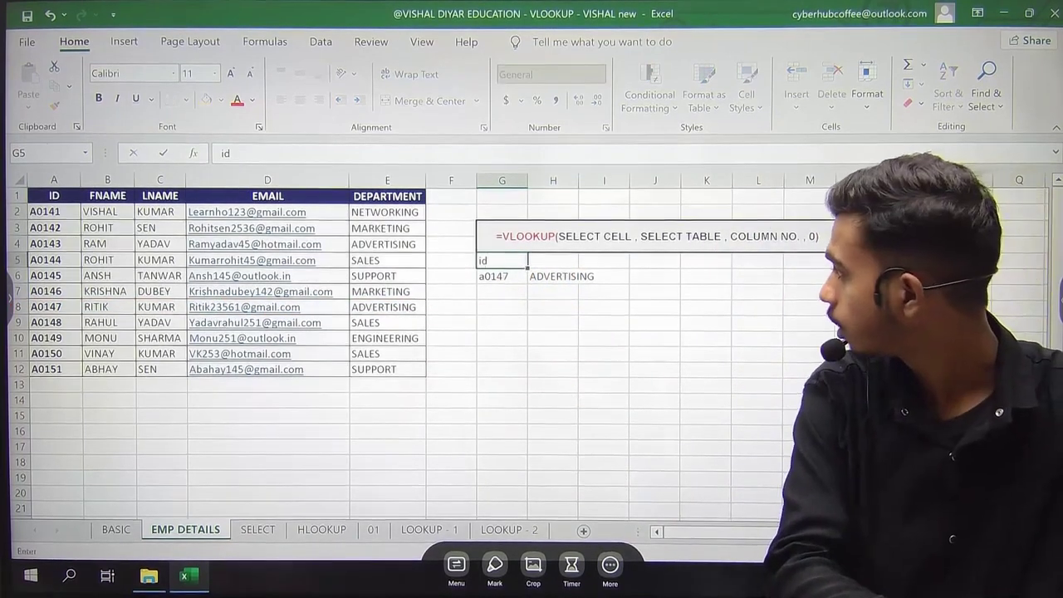
pyautogui.press('Tab')
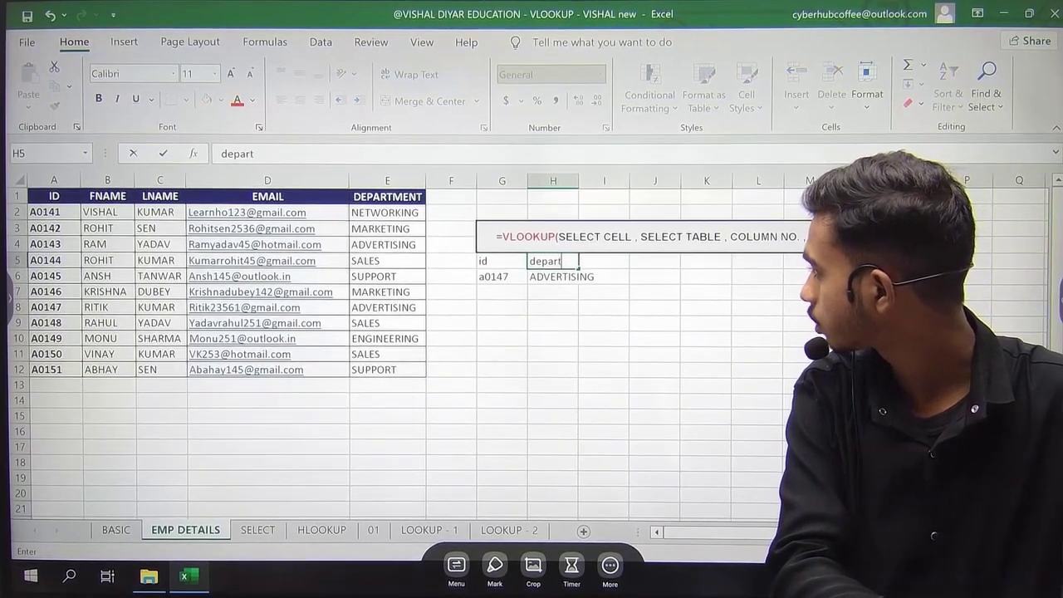
pyautogui.press('Return')
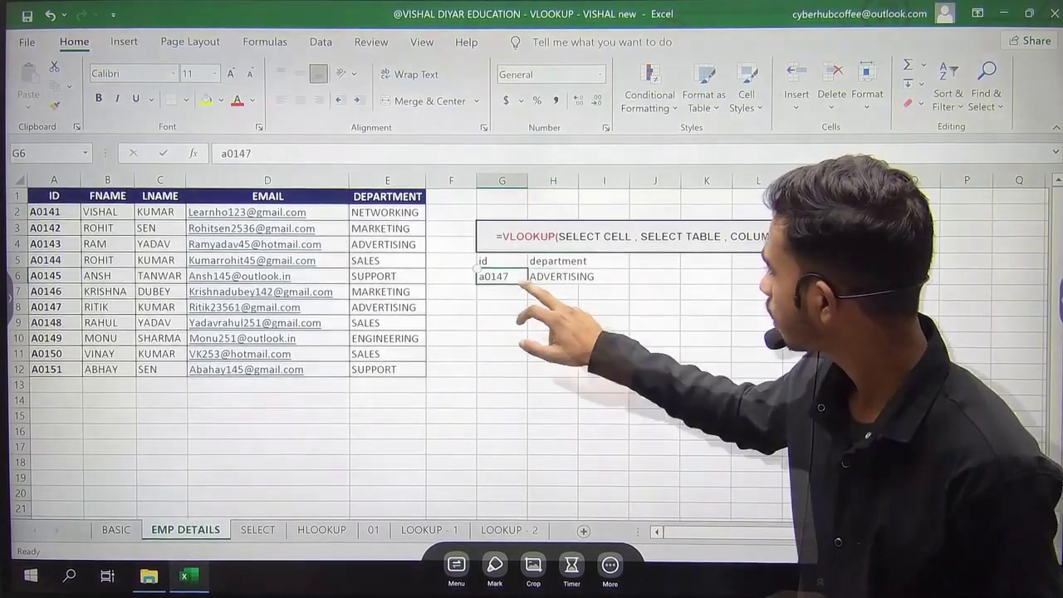
pyautogui.click(553, 276)
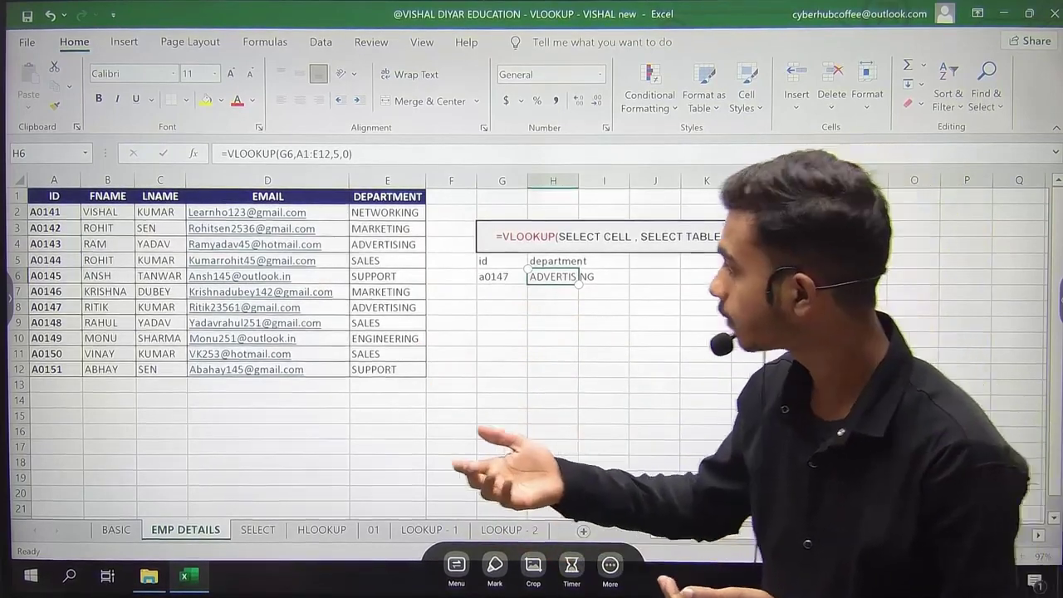
pyautogui.click(54, 323)
pyautogui.click(387, 323)
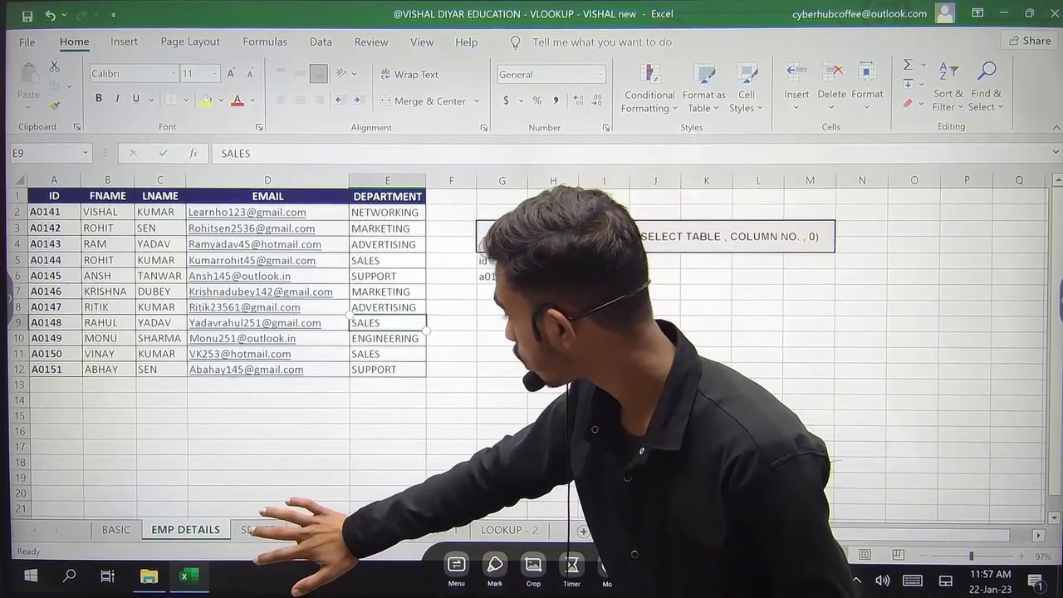
# On the SELECT sheet, begin a VLOOKUP formula in H6 with G6 as the lookup value
pyautogui.click(257, 529)
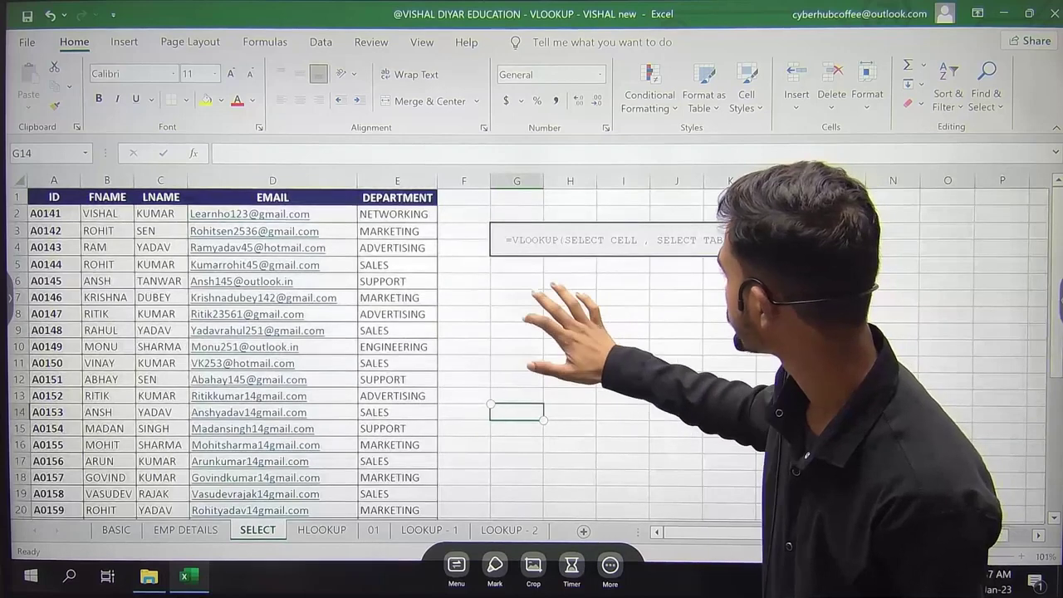
pyautogui.click(581, 240)
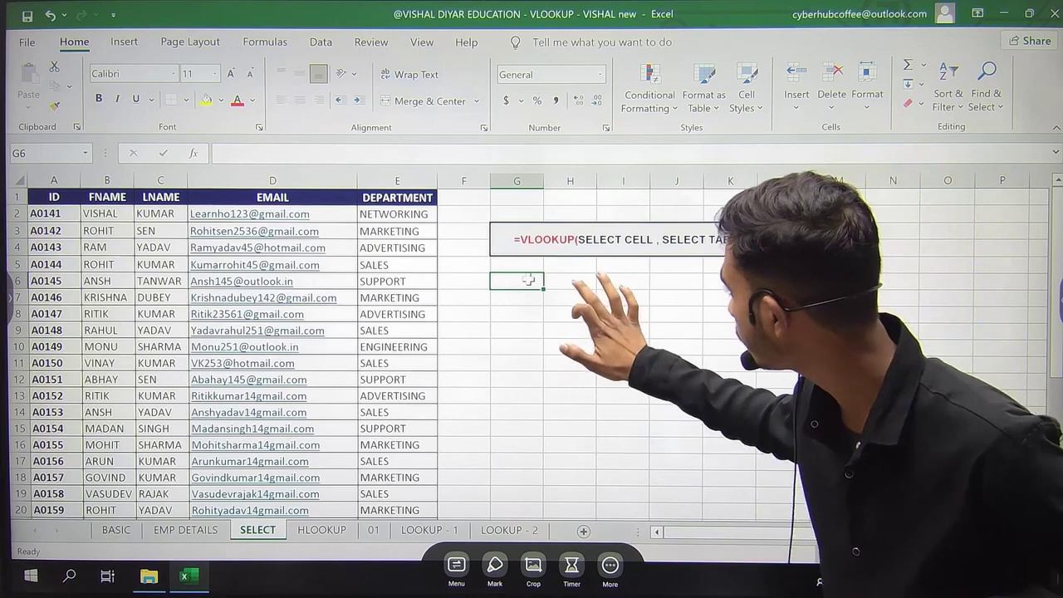
pyautogui.click(570, 280)
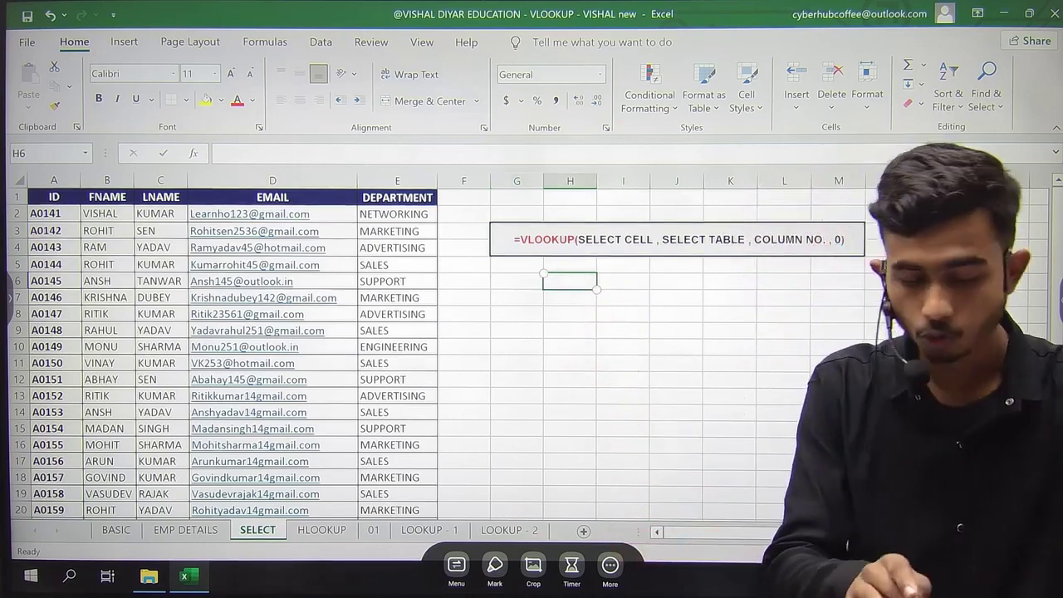
pyautogui.write('=vl')
pyautogui.press('Tab')
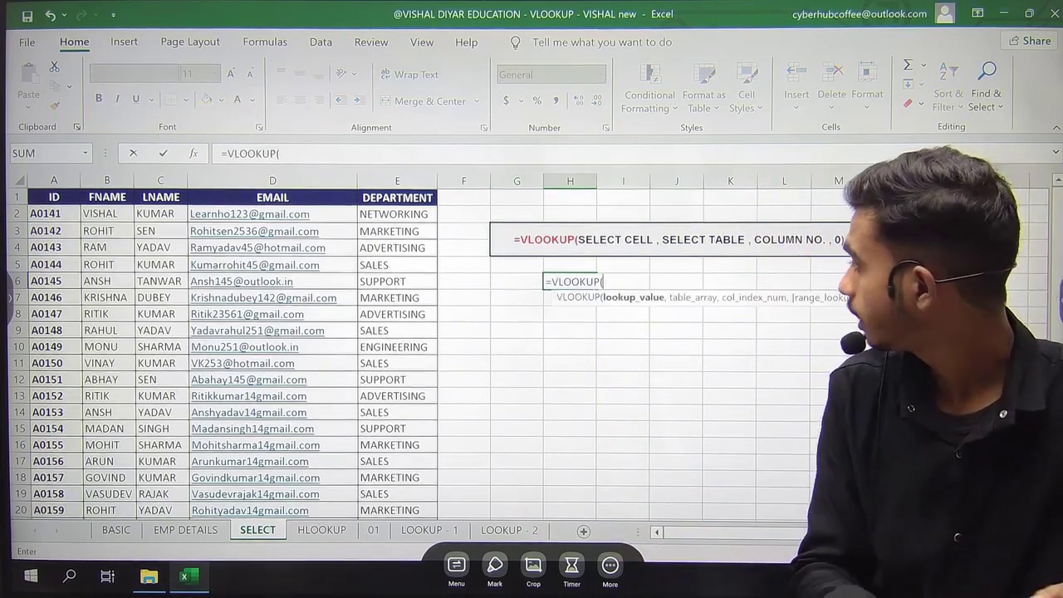
pyautogui.click(515, 281)
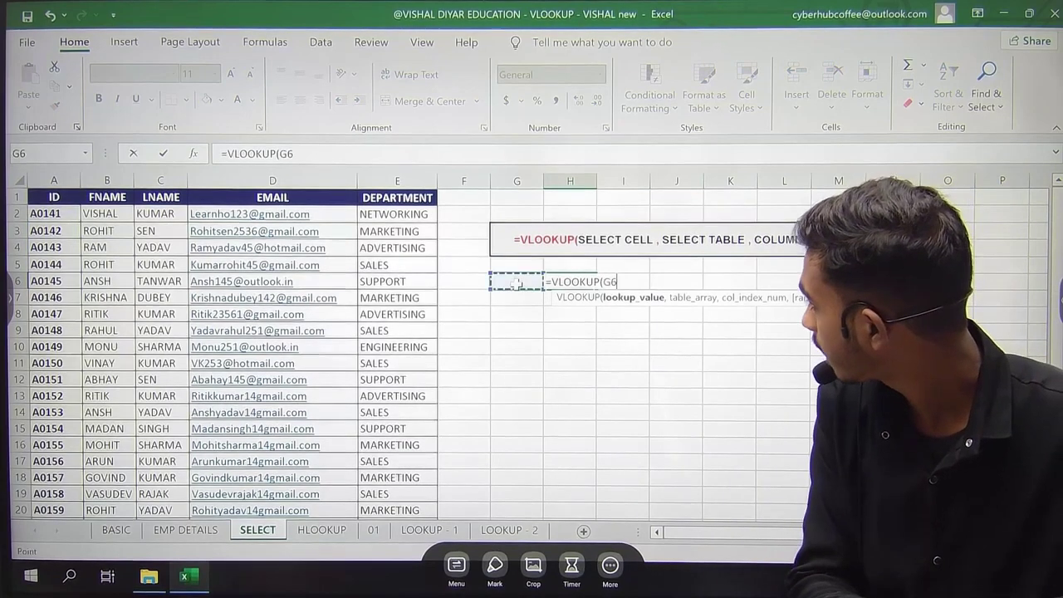
pyautogui.write(',')
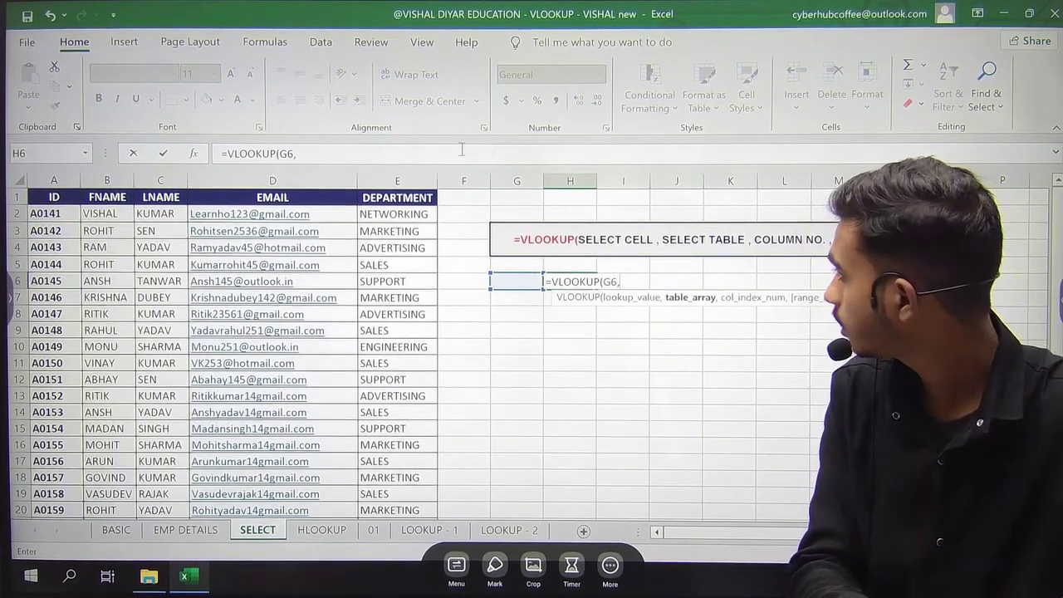
pyautogui.moveTo(57, 196)
pyautogui.mouseDown()
pyautogui.moveTo(274, 314)
pyautogui.moveTo(415, 438)
pyautogui.moveTo(410, 528)
pyautogui.moveTo(413, 505)
pyautogui.mouseUp()
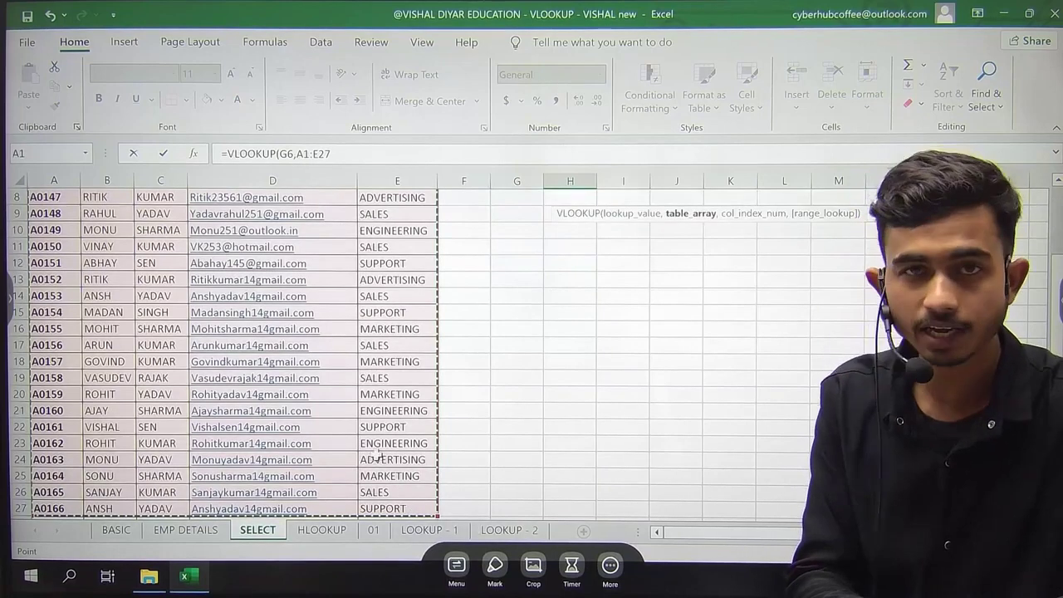
pyautogui.scroll(3, 390, 470)
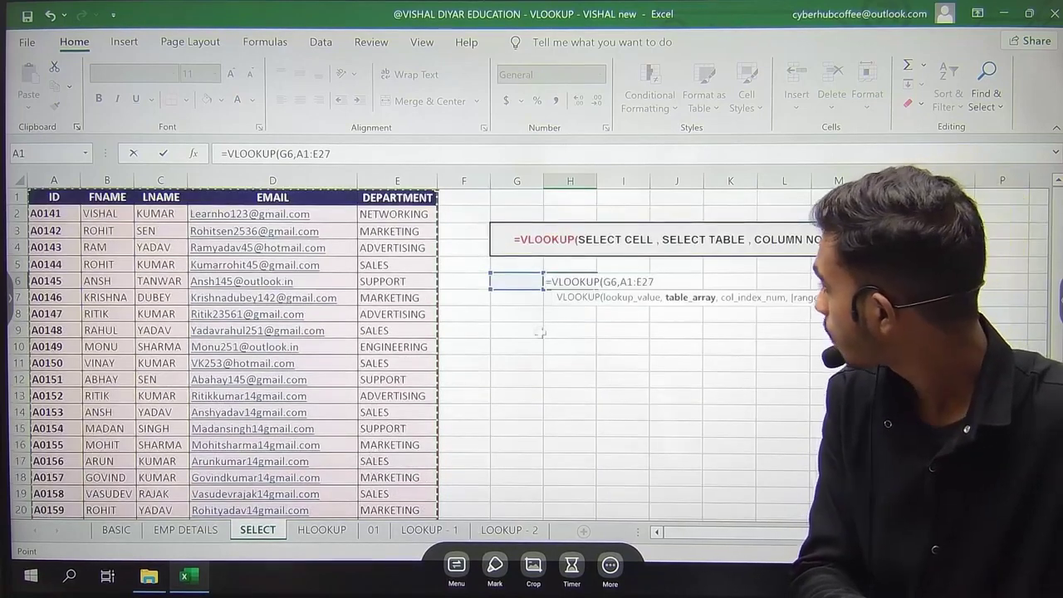
pyautogui.press('BackSpace')
pyautogui.press('BackSpace')
pyautogui.press('BackSpace')
pyautogui.press('BackSpace')
pyautogui.press('BackSpace')
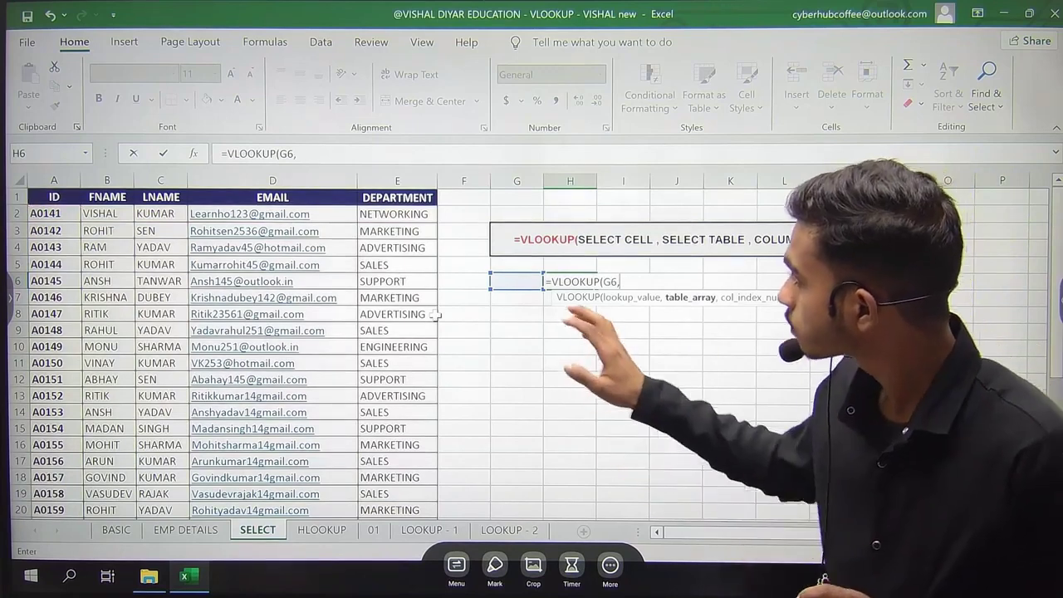
# Complete the H6 formula as =VLOOKUP(G6,A1:E34,4,0), taking the whole table as the array, and enter row 9's employee ID in G6
pyautogui.click(54, 197)
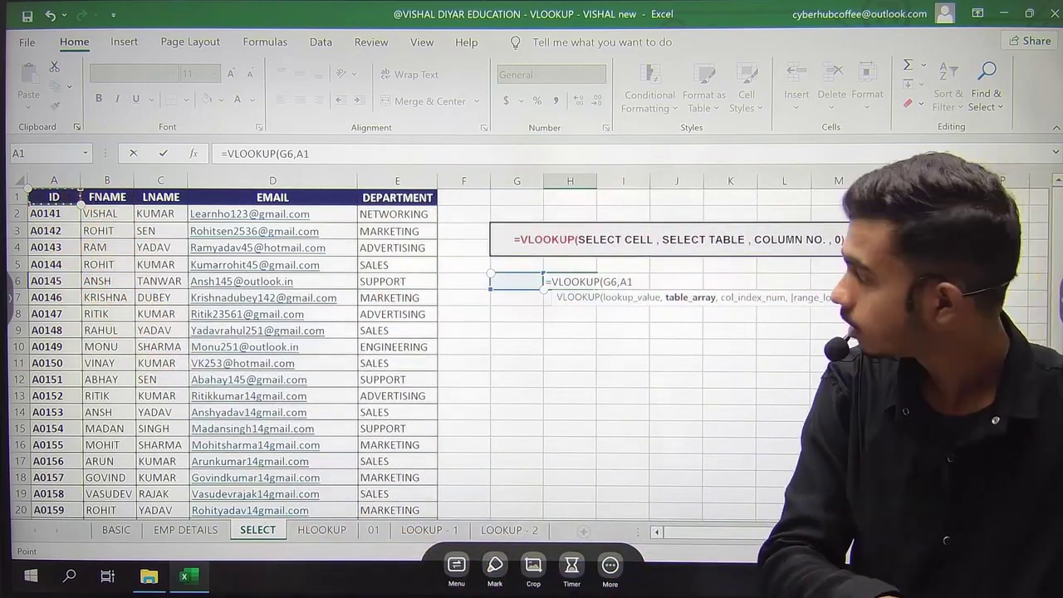
pyautogui.hotkey('ctrl', 'shift', 'Right')
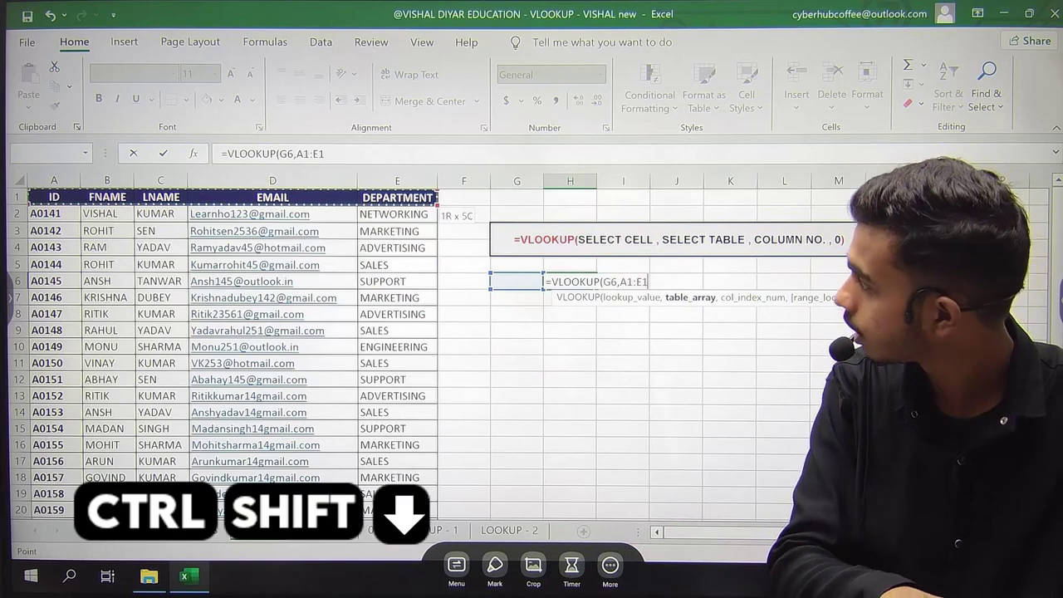
pyautogui.hotkey('ctrl', 'shift', 'Down')
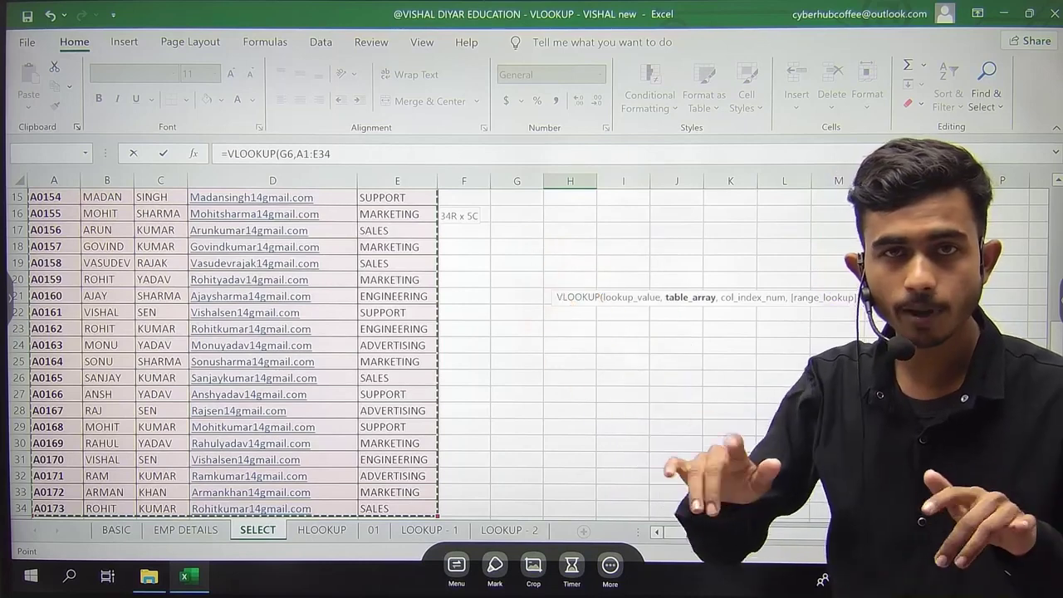
pyautogui.hotkey('ctrl', 'BackSpace')
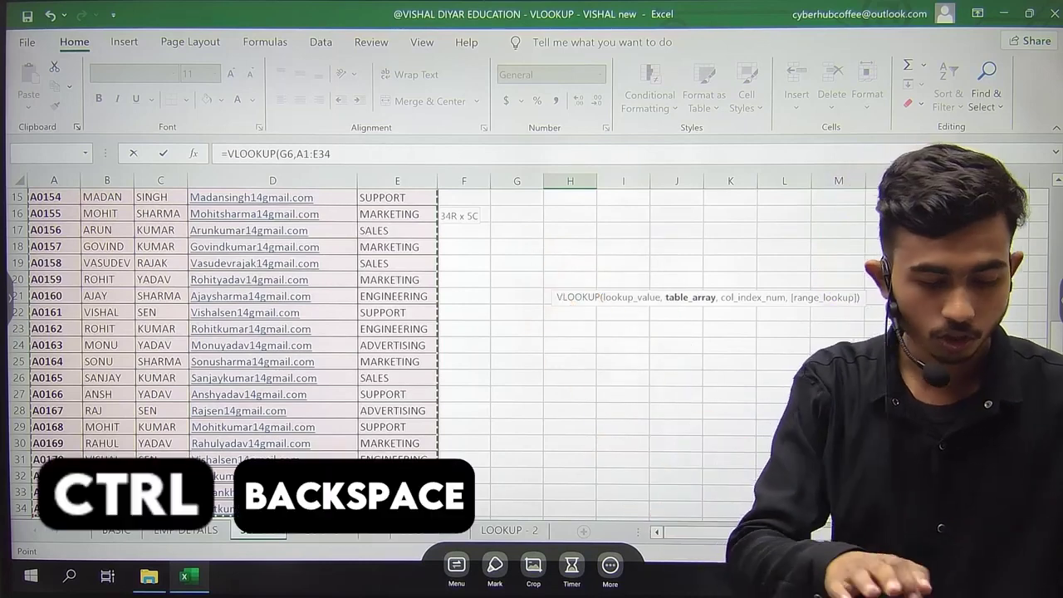
pyautogui.hotkey('ctrl', 'BackSpace')
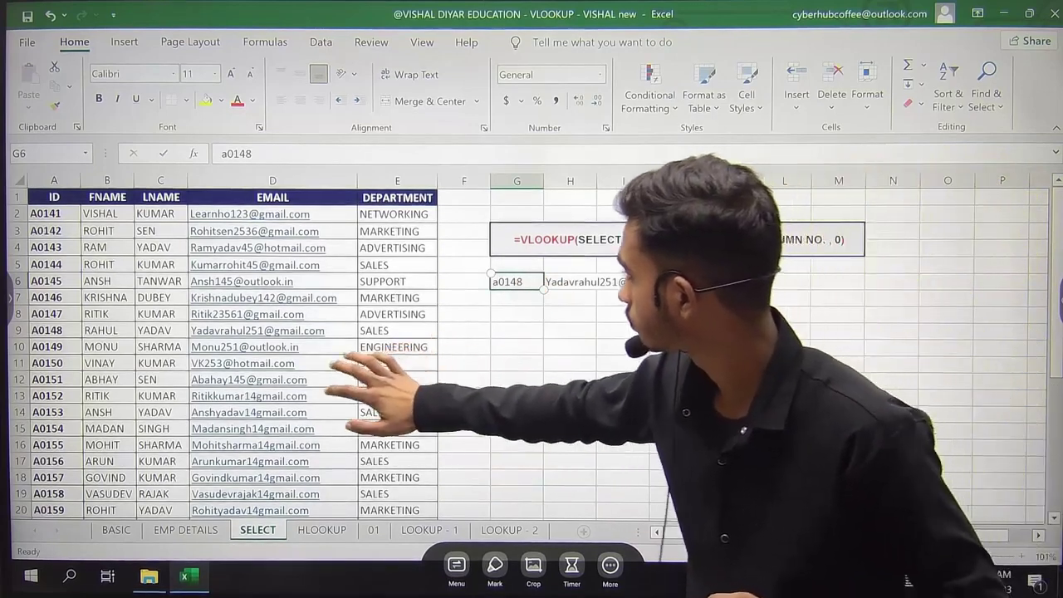
pyautogui.click(272, 331)
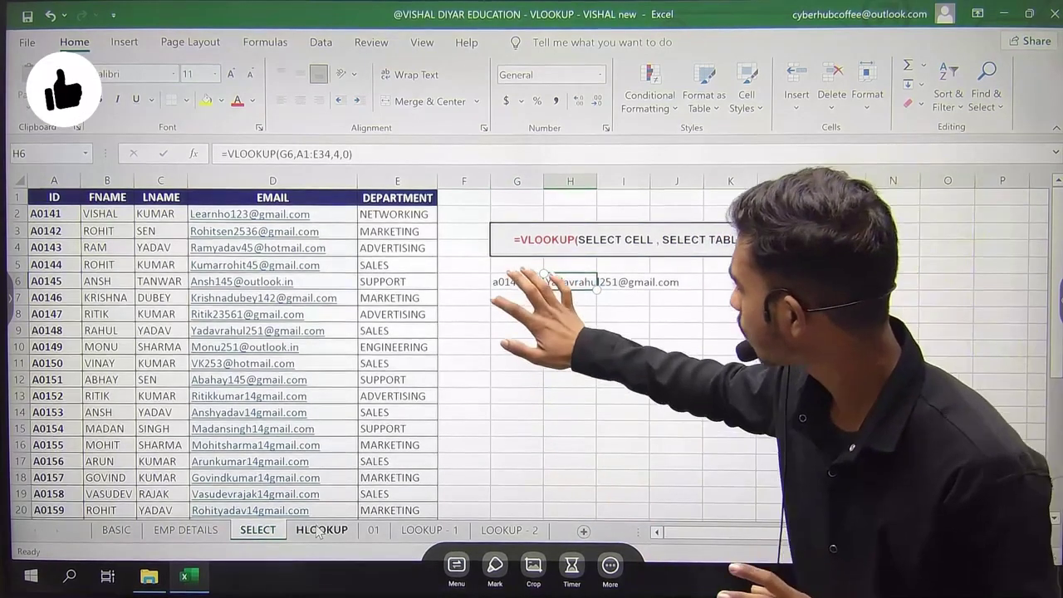
# Copy the whole employee table A1:E12 on the HLOOKUP sheet, including its header row
pyautogui.click(516, 282)
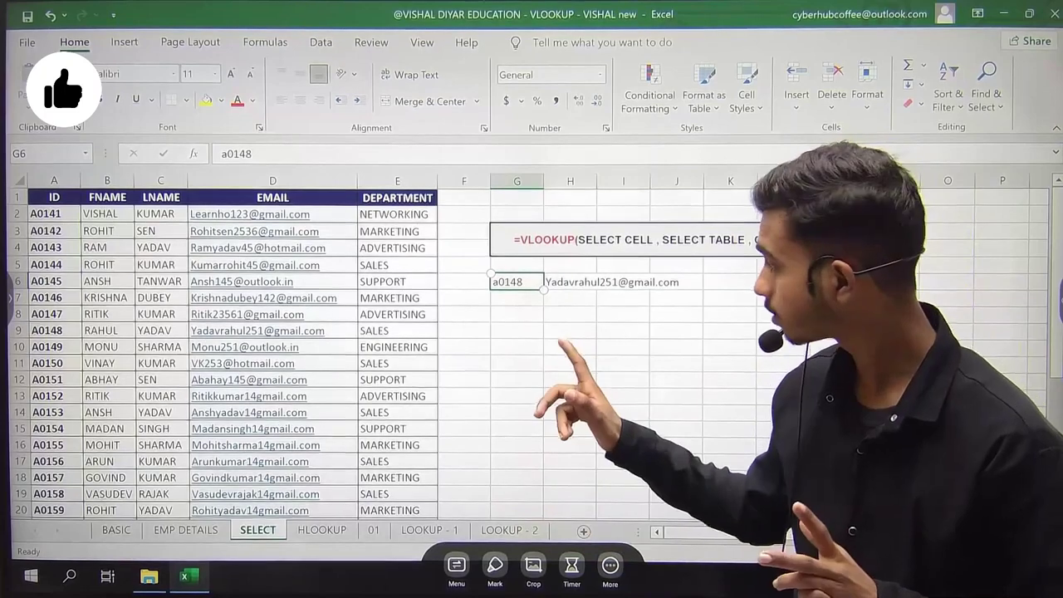
pyautogui.hotkey('ctrl', 'pagedown')
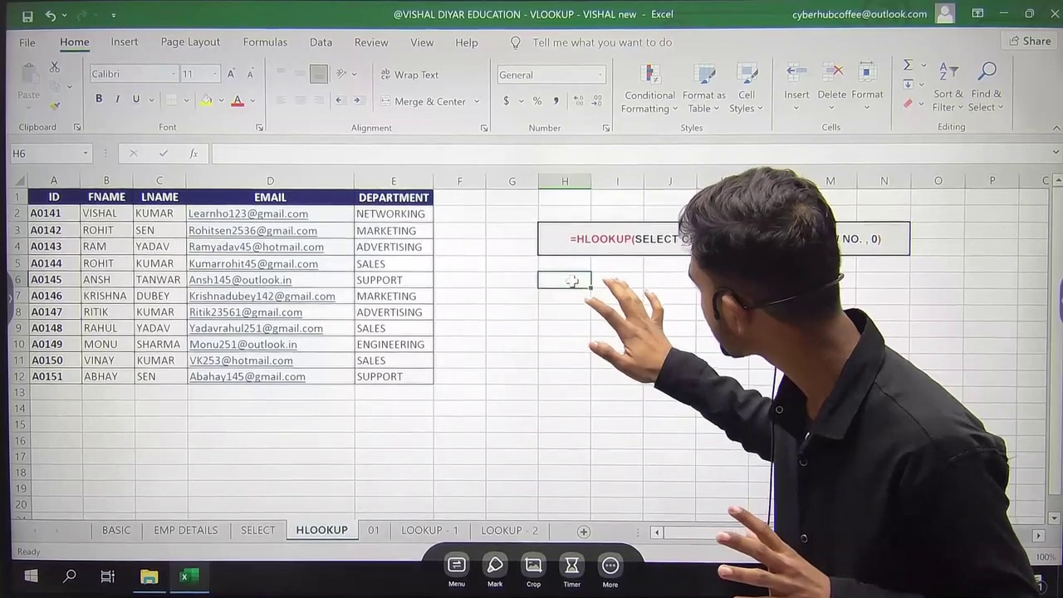
pyautogui.click(617, 280)
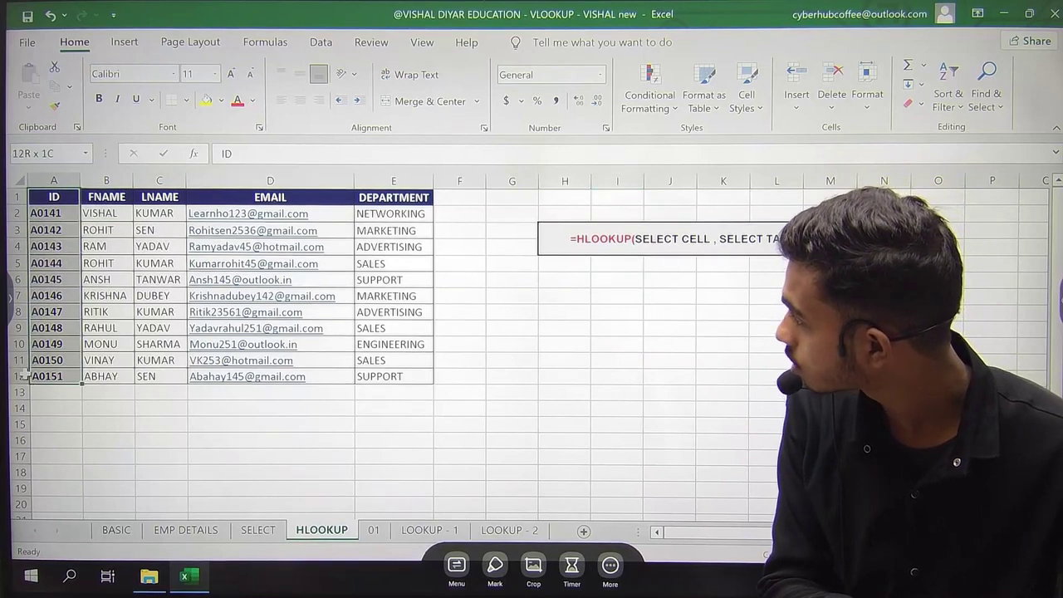
pyautogui.moveTo(23, 376); pyautogui.dragTo(25, 376)
pyautogui.moveTo(400, 196); pyautogui.dragTo(363, 362)
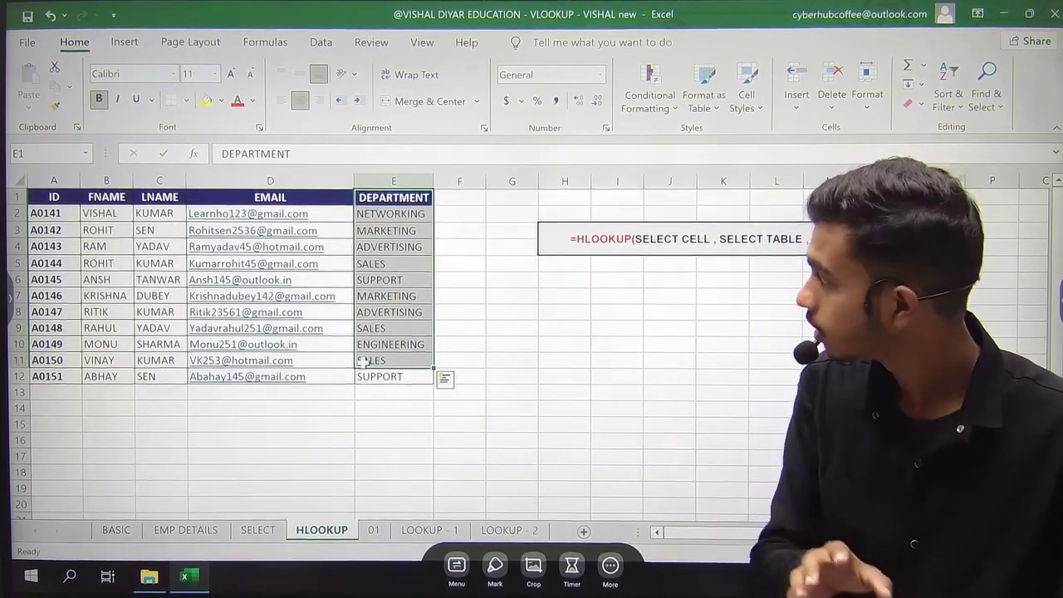
pyautogui.moveTo(55, 198); pyautogui.dragTo(388, 376)
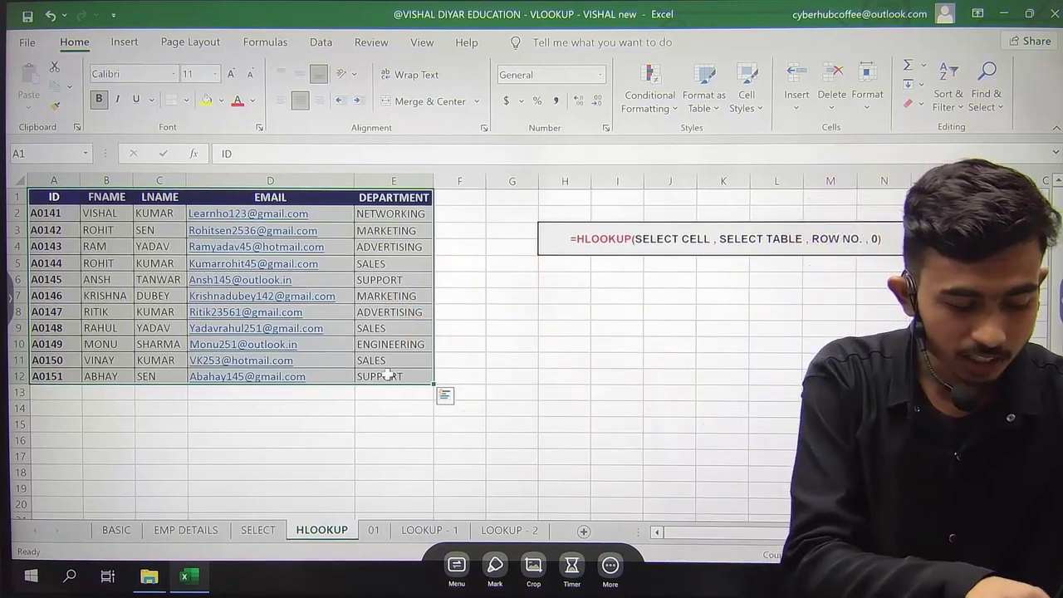
pyautogui.hotkey('ctrl', 'c')
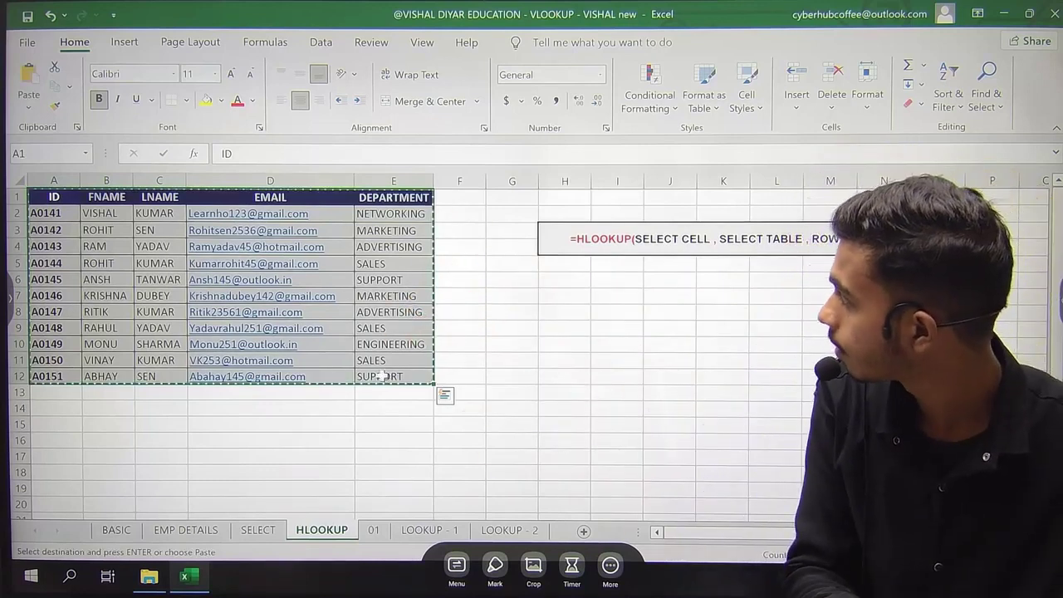
# Paste the copied table at A22 using Paste Special with All and Transpose, turning its columns into rows
pyautogui.scroll(-5, 378, 376)
pyautogui.click(63, 241)
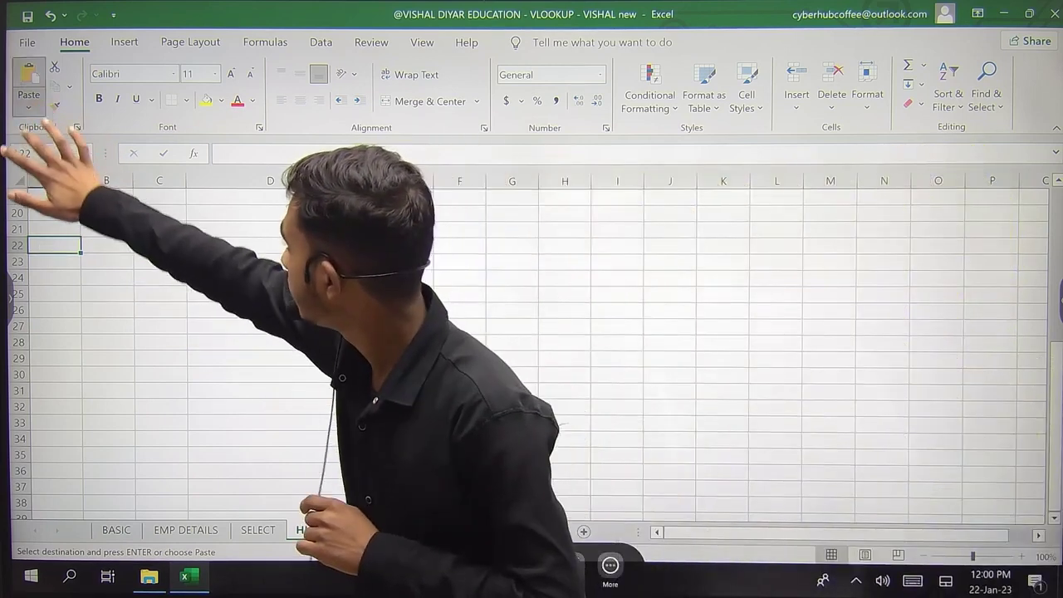
pyautogui.click(28, 106)
pyautogui.scroll(-2, 114, 332)
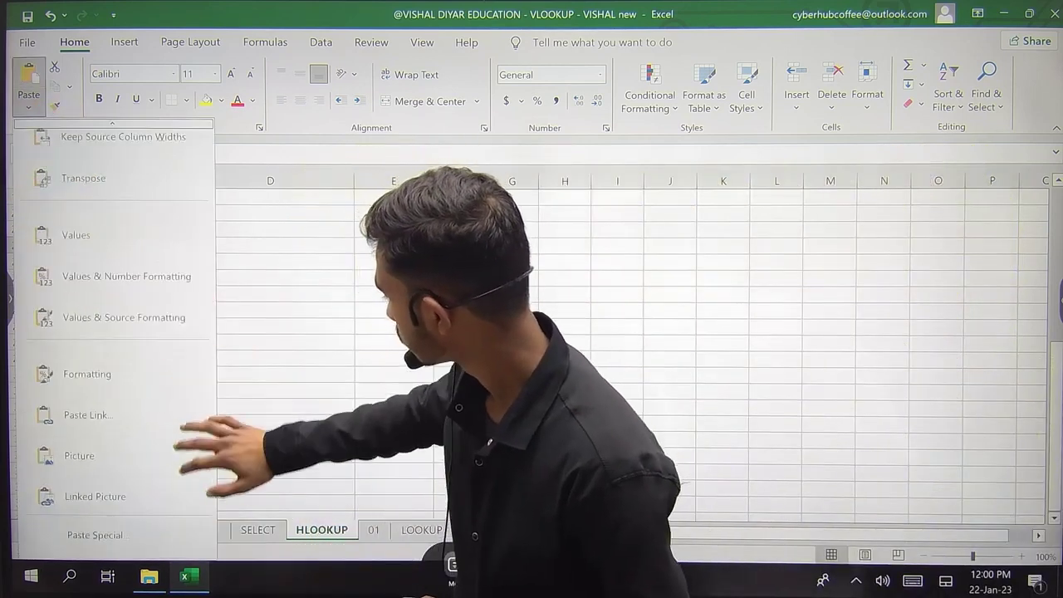
pyautogui.click(94, 534)
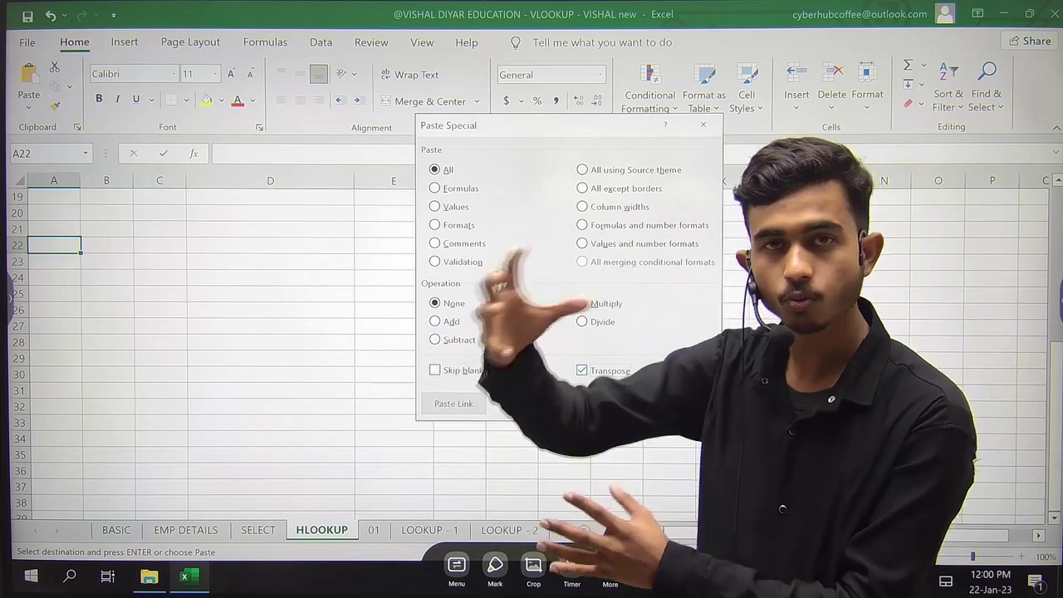
pyautogui.click(610, 403)
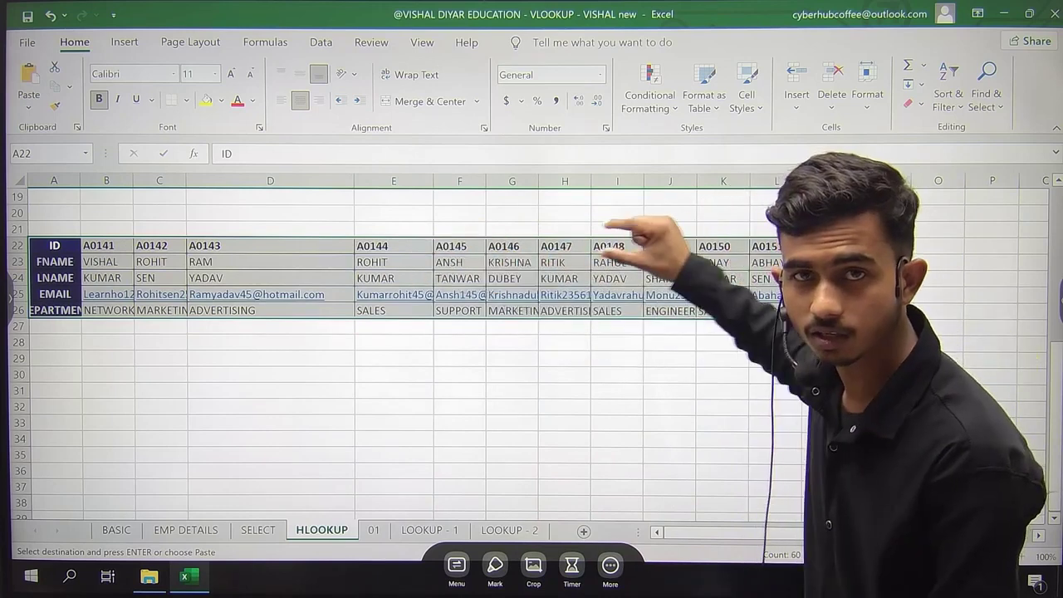
# Enter =HLOOKUP(D30,A22:L26,5,0) in E30, using the whole transposed table as the array and its fifth row for the department
pyautogui.scroll(-1, 440, 391)
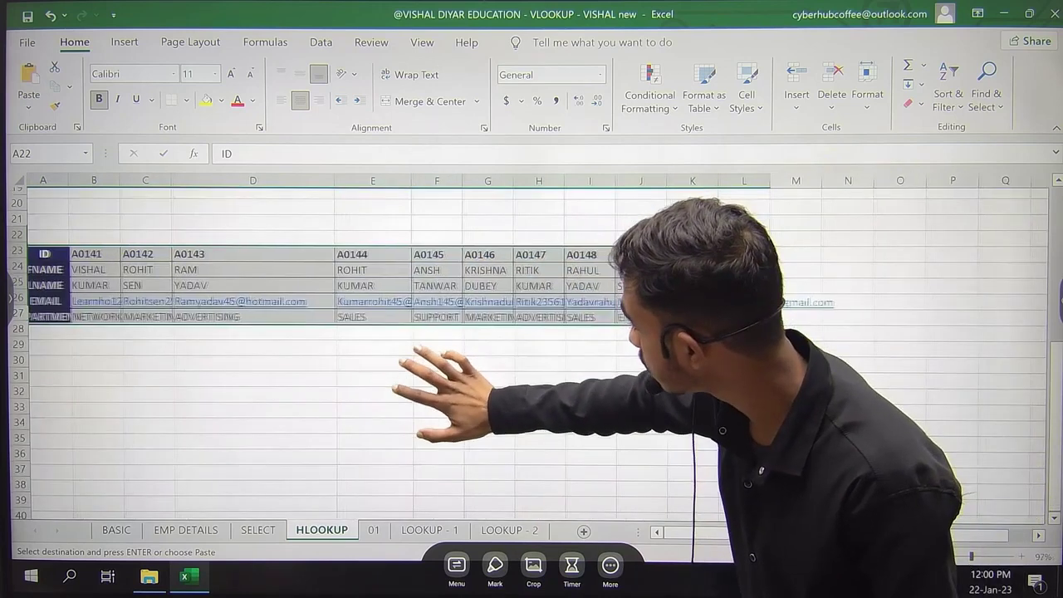
pyautogui.click(262, 383)
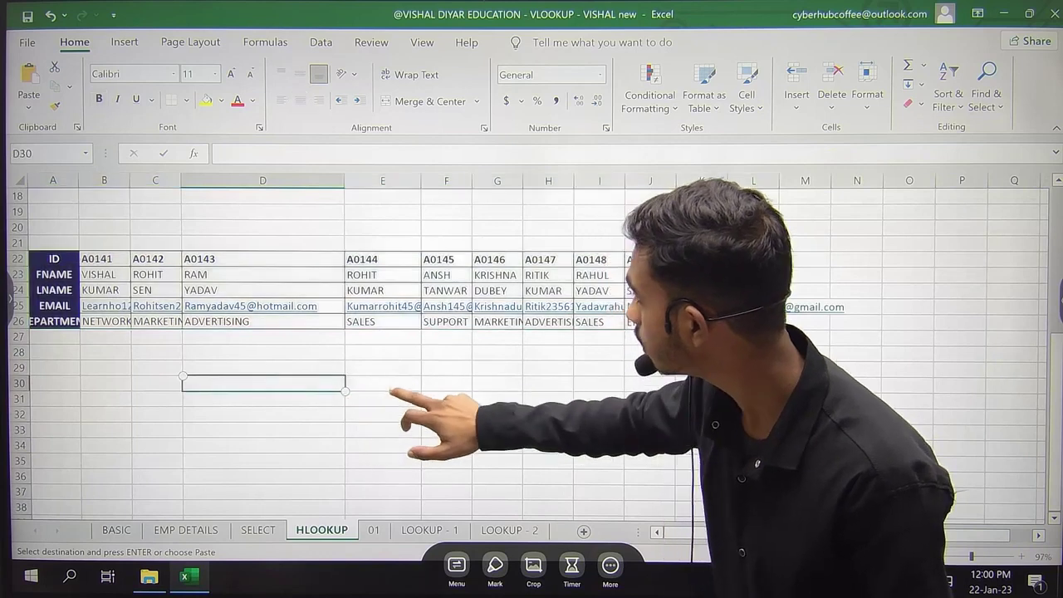
pyautogui.click(383, 383)
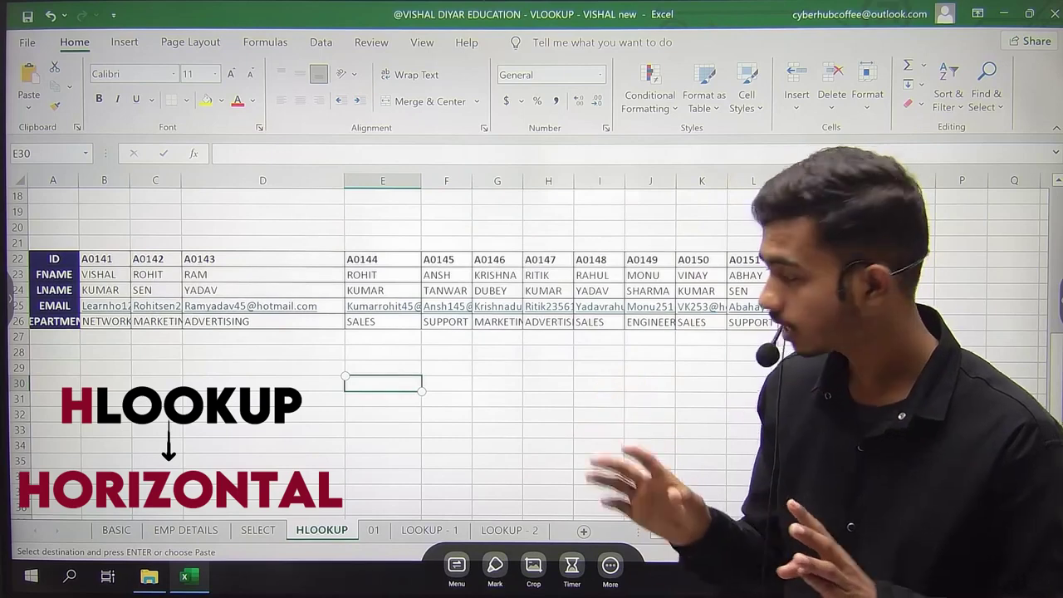
pyautogui.write('=')
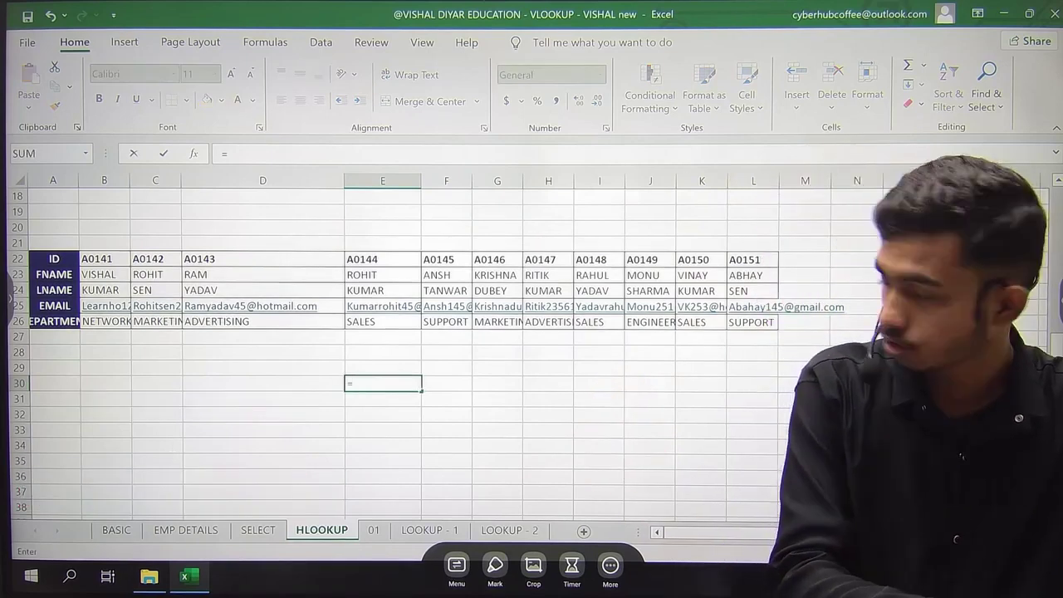
pyautogui.write('hl')
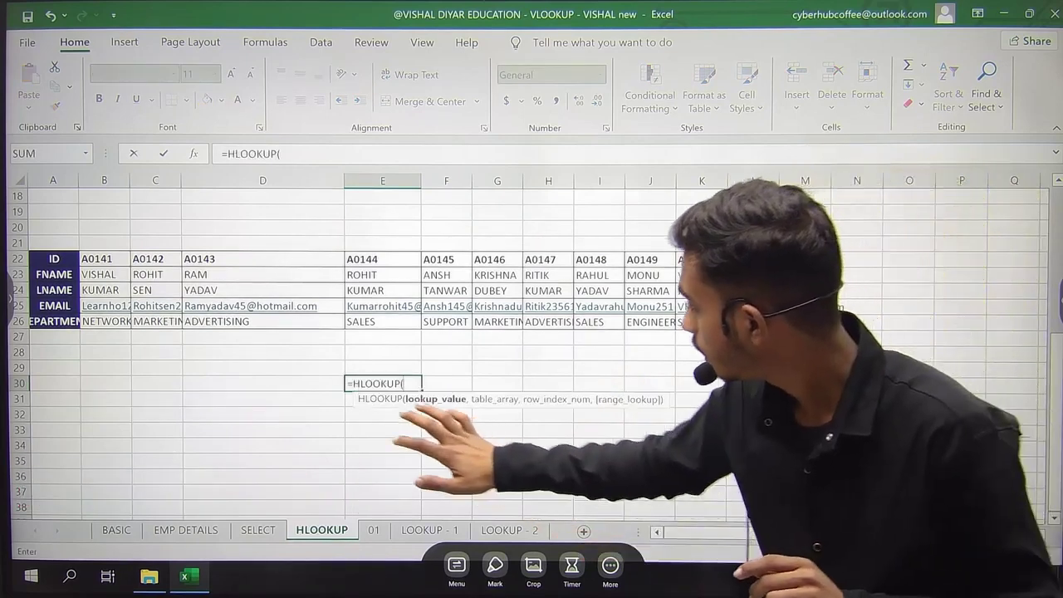
pyautogui.press('Left')
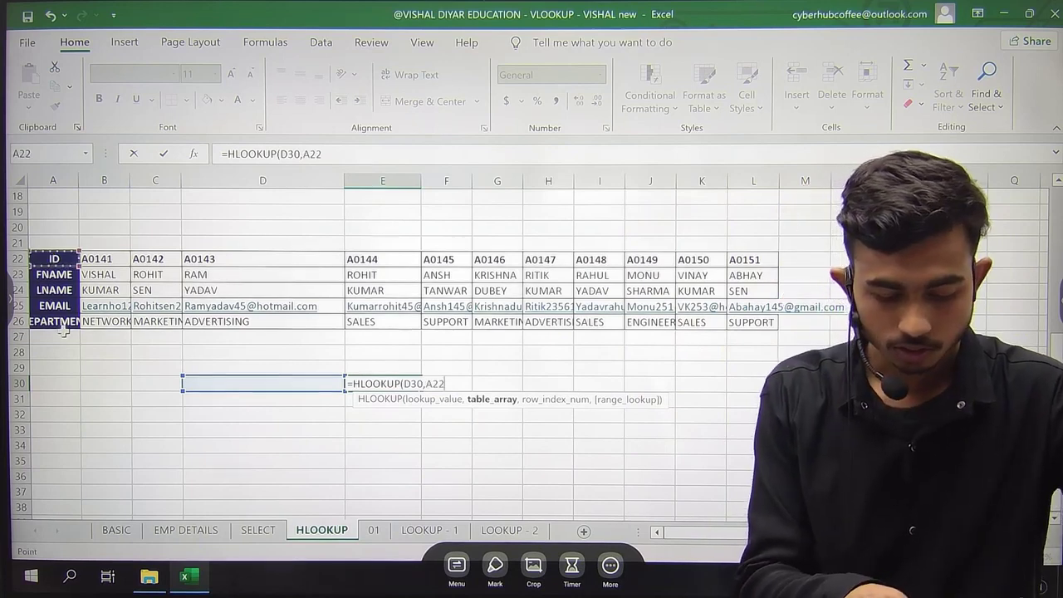
pyautogui.hotkey('ctrl', 'shift', 'Right')
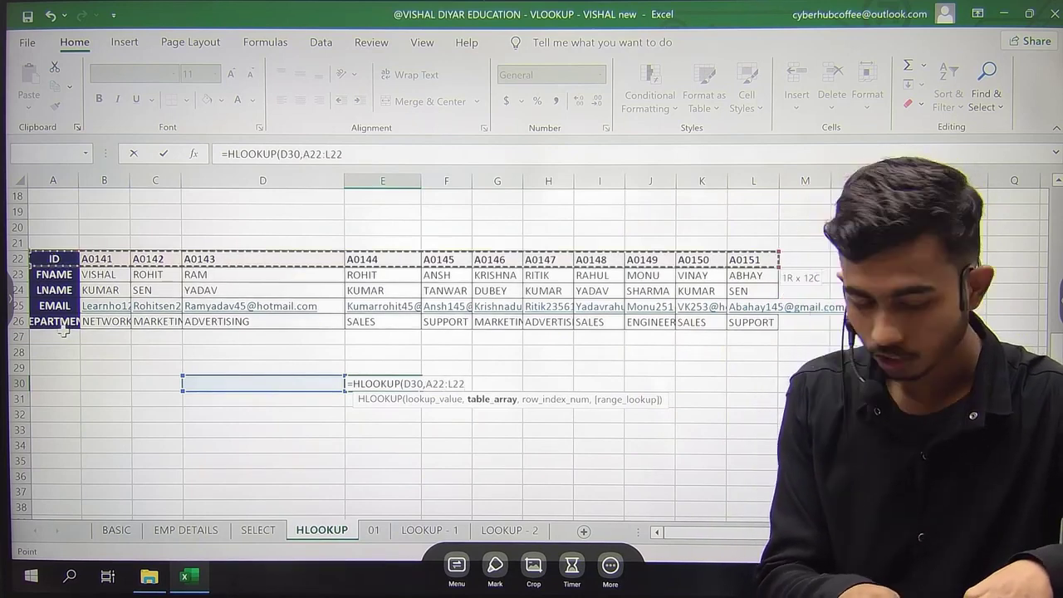
pyautogui.hotkey('ctrl', 'shift', 'Down')
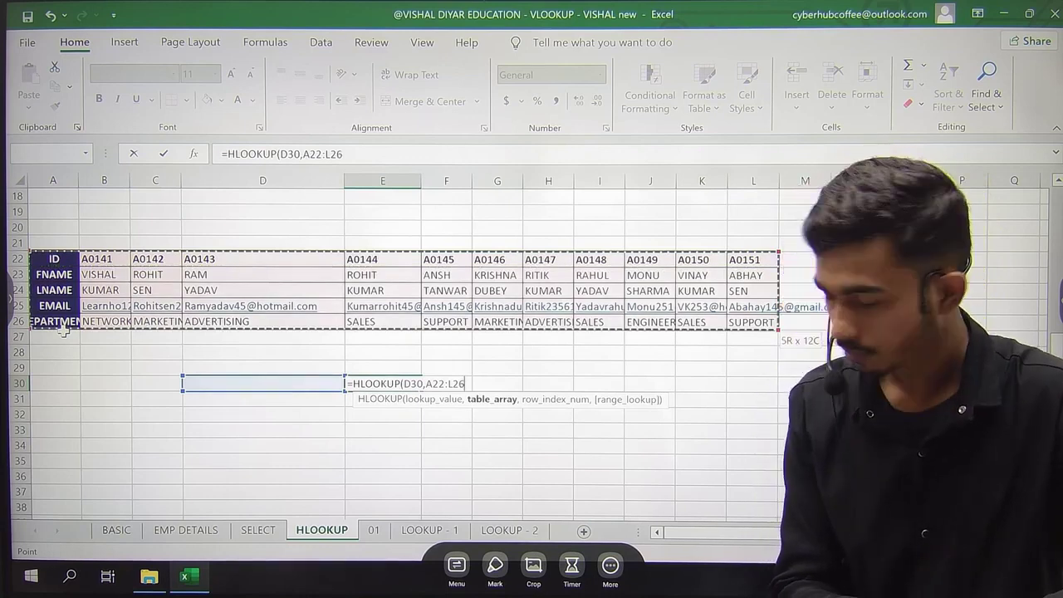
pyautogui.write(',5,0')
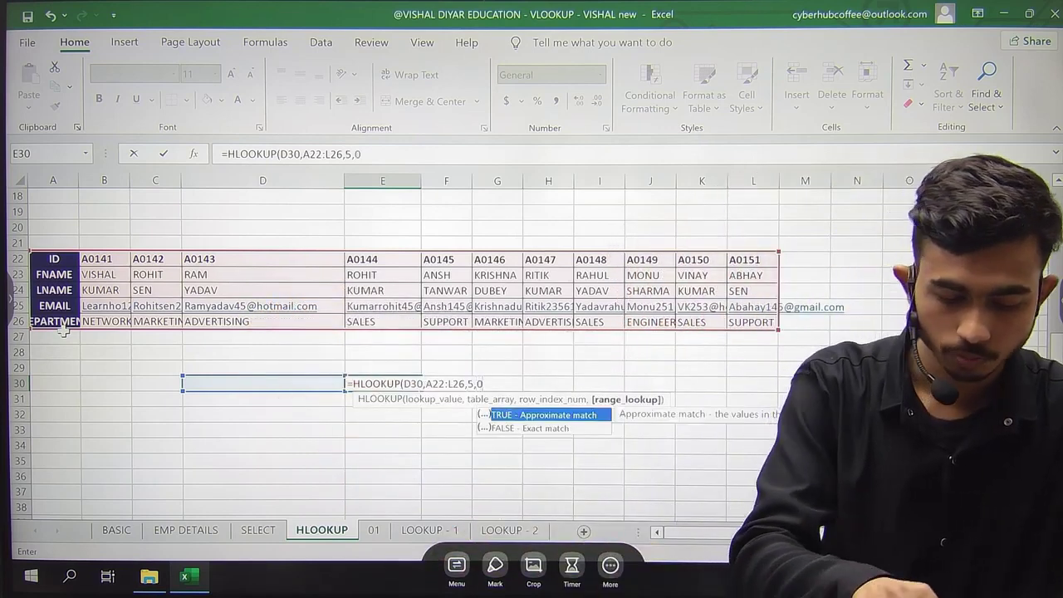
pyautogui.press('Return')
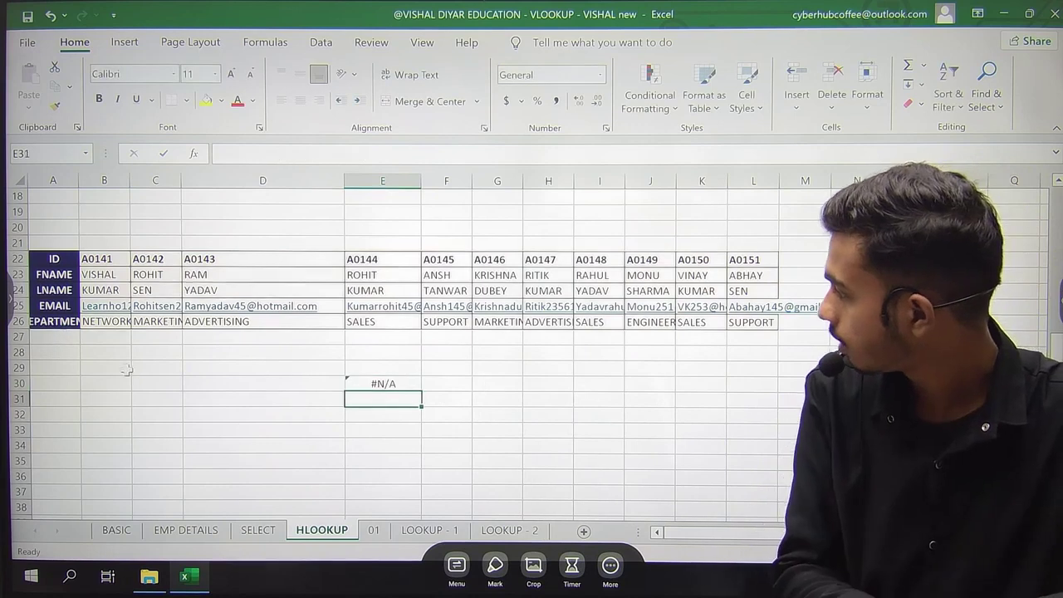
# Enter the employee ID from column F of the transposed table in D30 as the lookup value
pyautogui.click(264, 384)
pyautogui.write('a01')
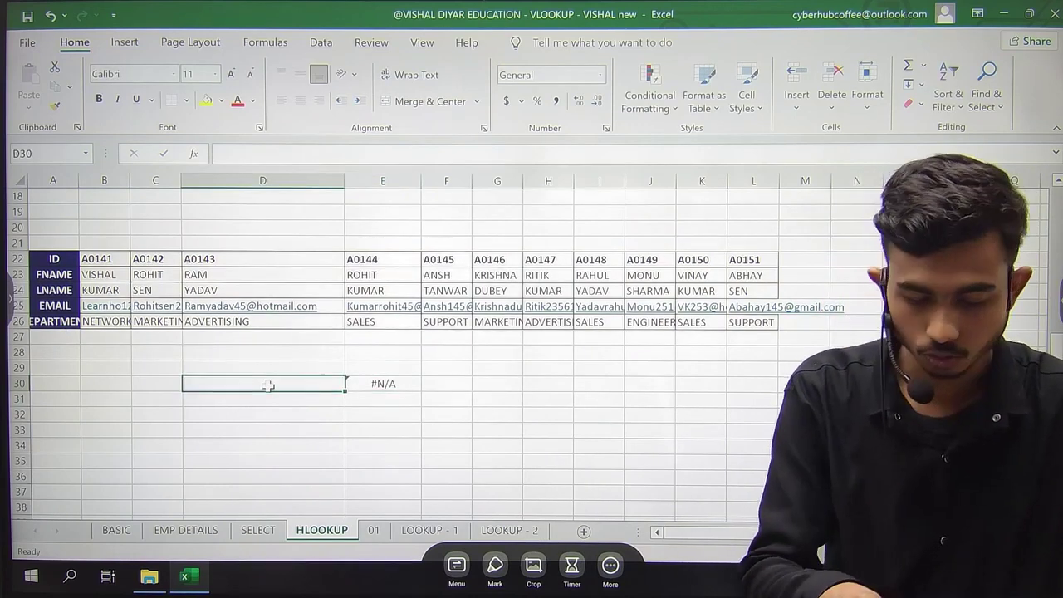
pyautogui.write('45')
pyautogui.press('Return')
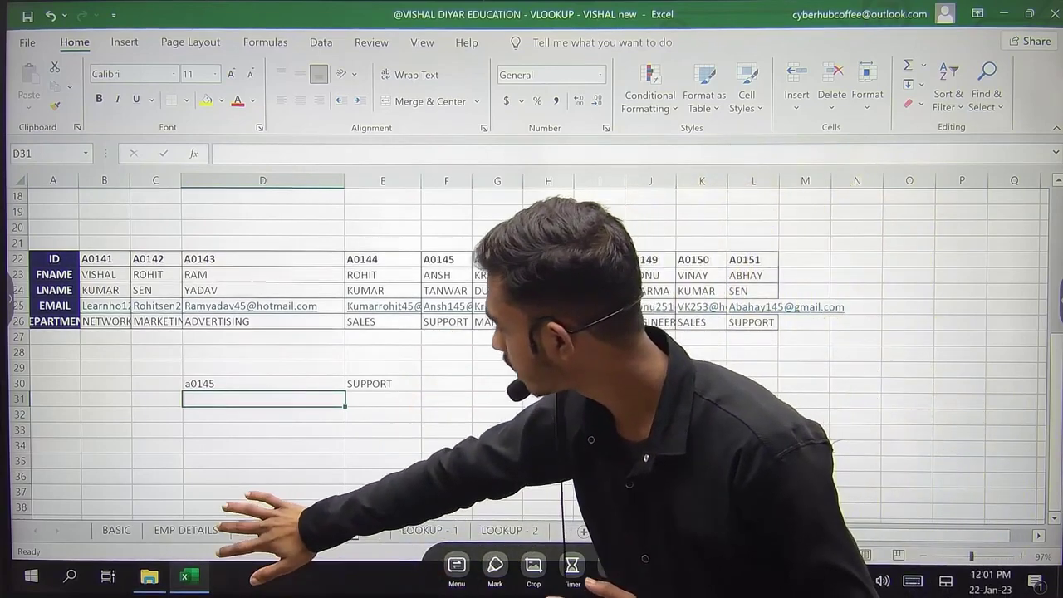
# Review the EMP DETAILS, SELECT and HLOOKUP sheets, inspect the HLOOKUP formula in E30, and view sheet 01
pyautogui.click(186, 530)
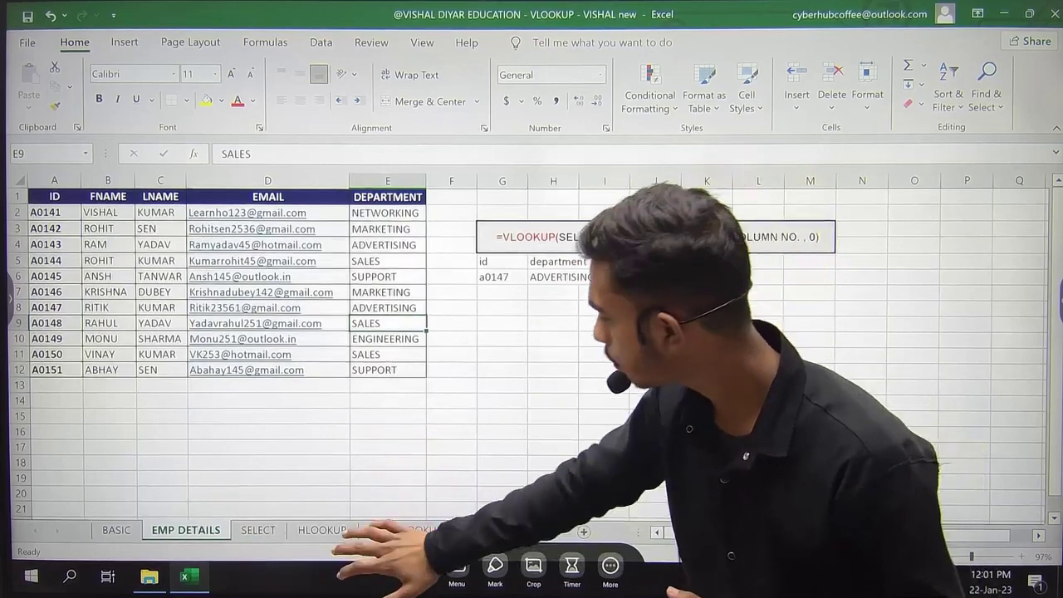
pyautogui.click(257, 530)
pyautogui.click(322, 530)
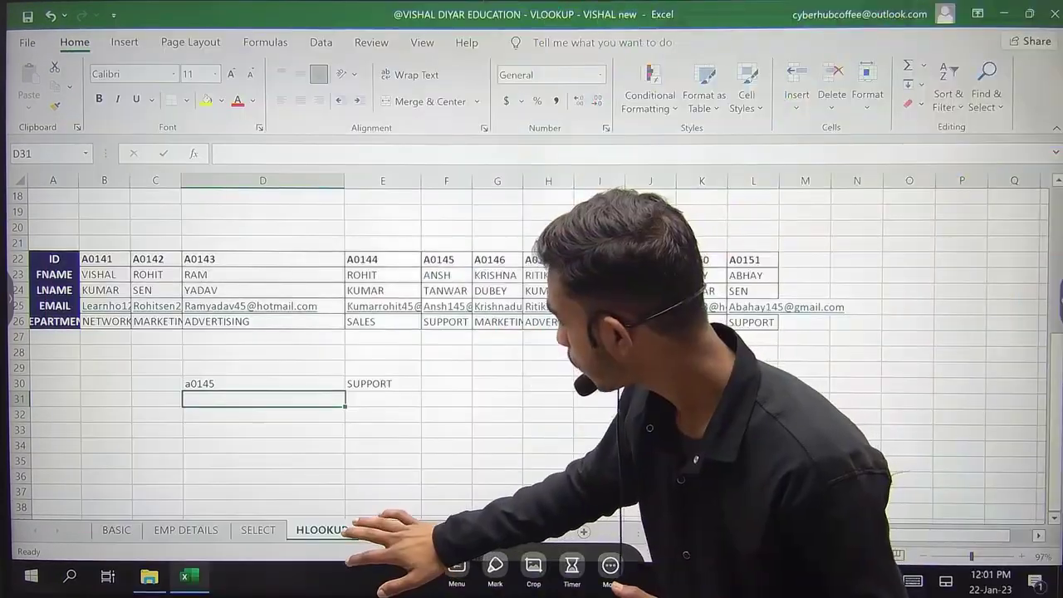
pyautogui.doubleClick(382, 384)
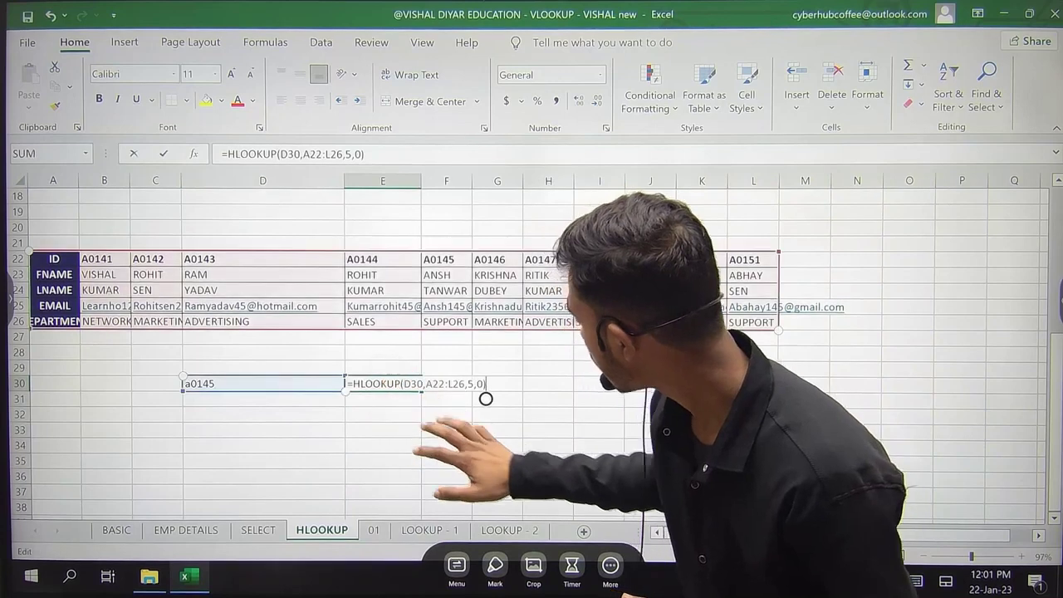
pyautogui.click(485, 398)
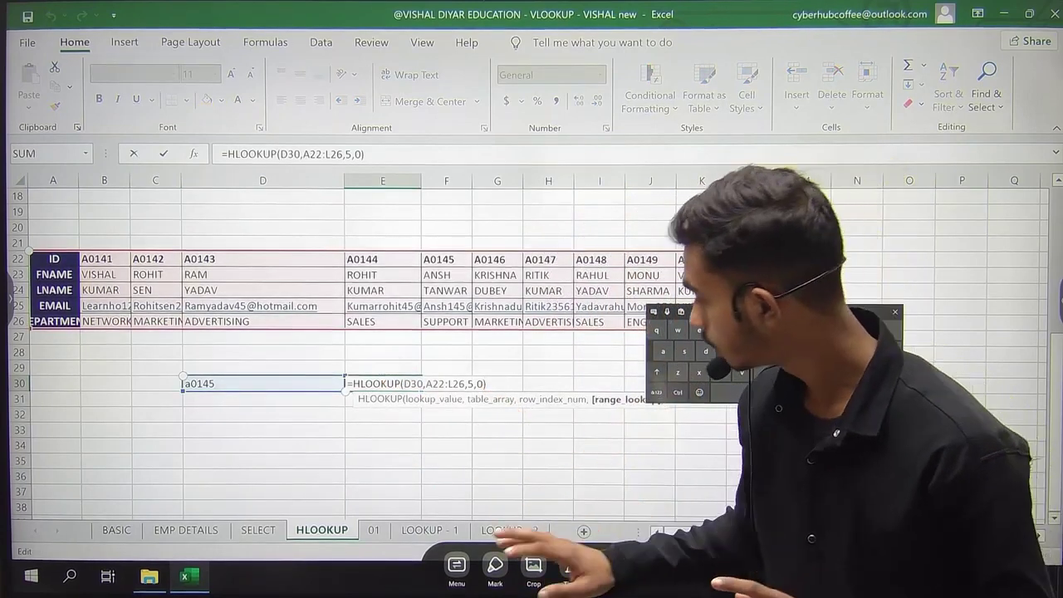
pyautogui.click(374, 530)
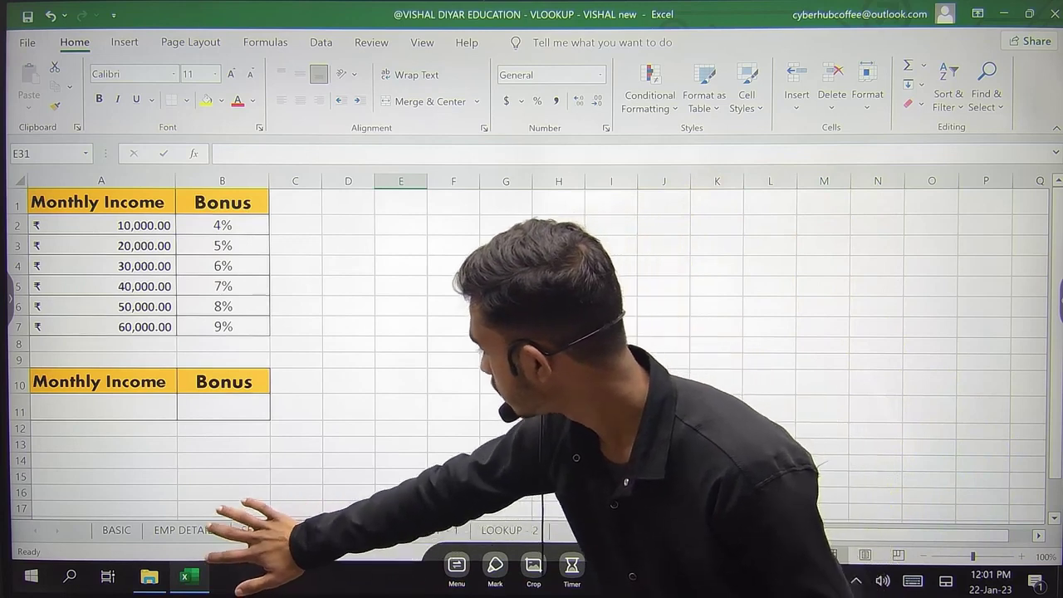
# On the EMP DETAILS sheet, replace the lookup value in G6 with an ID absent from the table and inspect the H6 formula
pyautogui.click(186, 530)
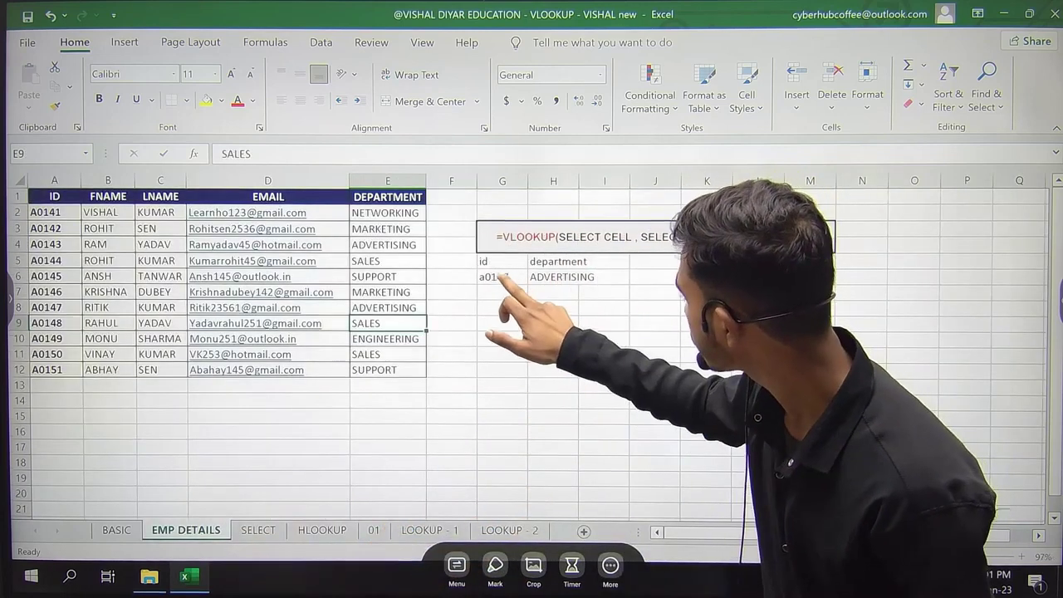
pyautogui.click(501, 277)
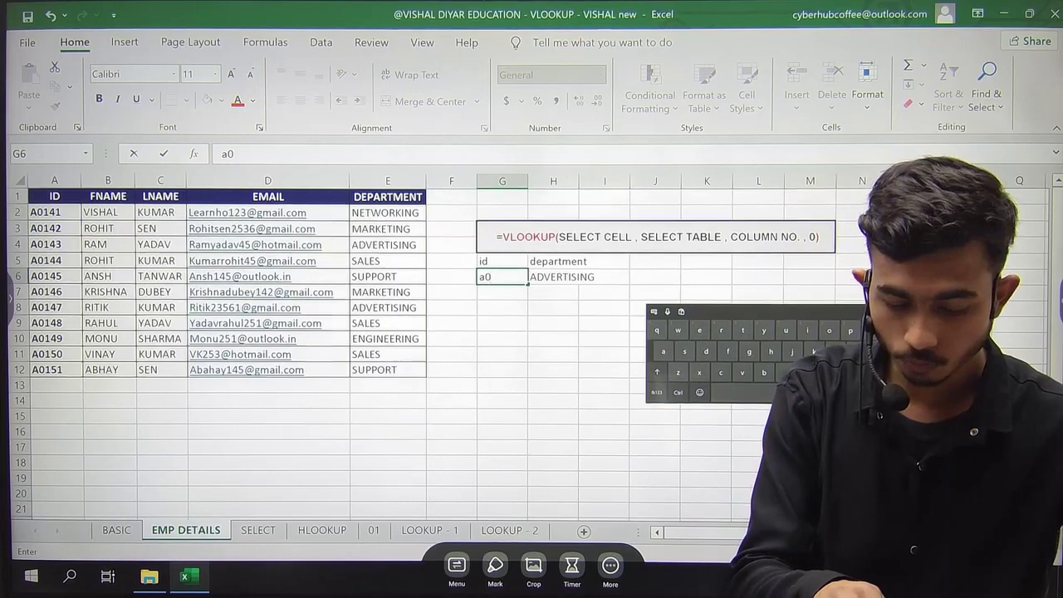
pyautogui.write('78')
pyautogui.press('Return')
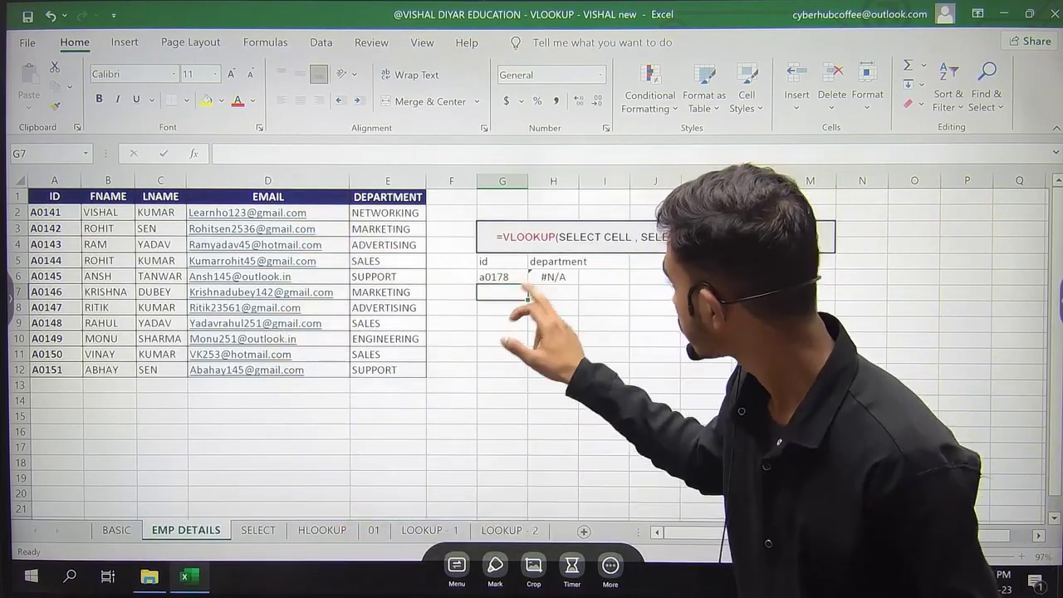
pyautogui.doubleClick(553, 276)
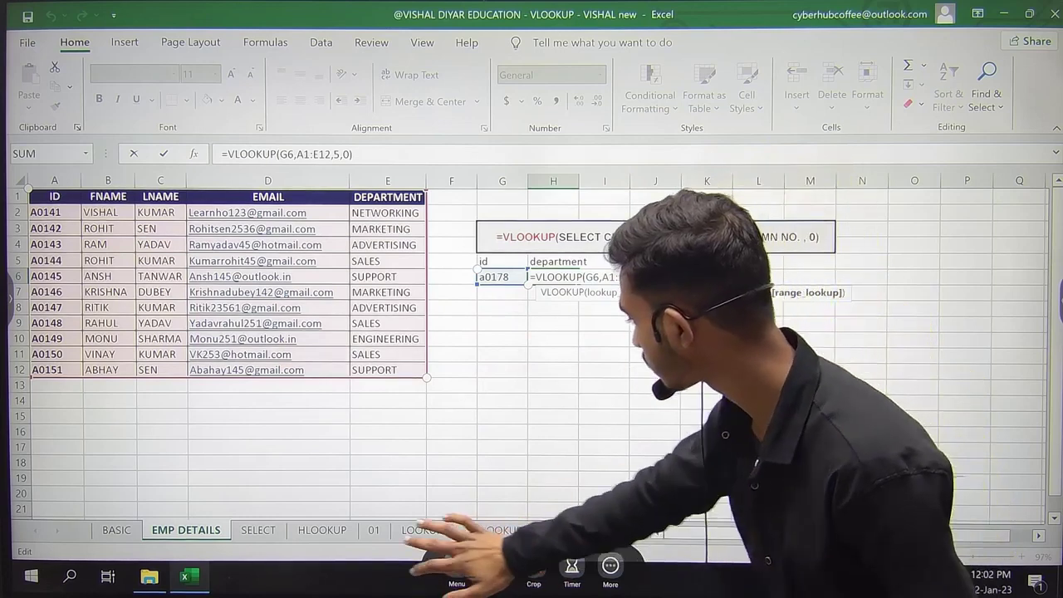
# On sheet 01, enter =VLOOKUP(A11,A1:B7,2,0) in B11 and 30000 as the monthly income in A11, checking it against the income table
pyautogui.click(322, 530)
pyautogui.click(373, 529)
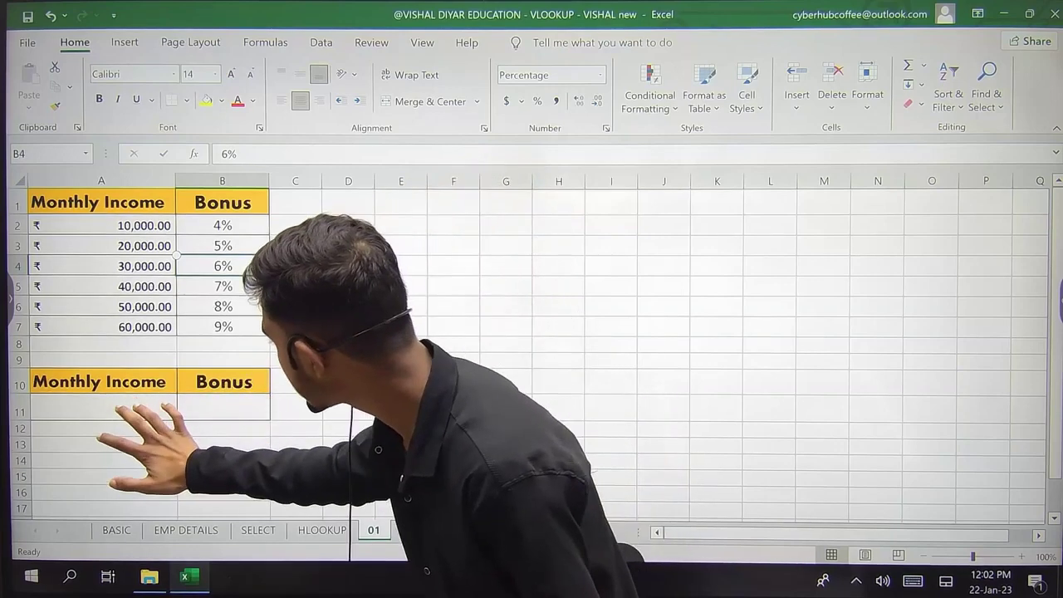
pyautogui.click(101, 407)
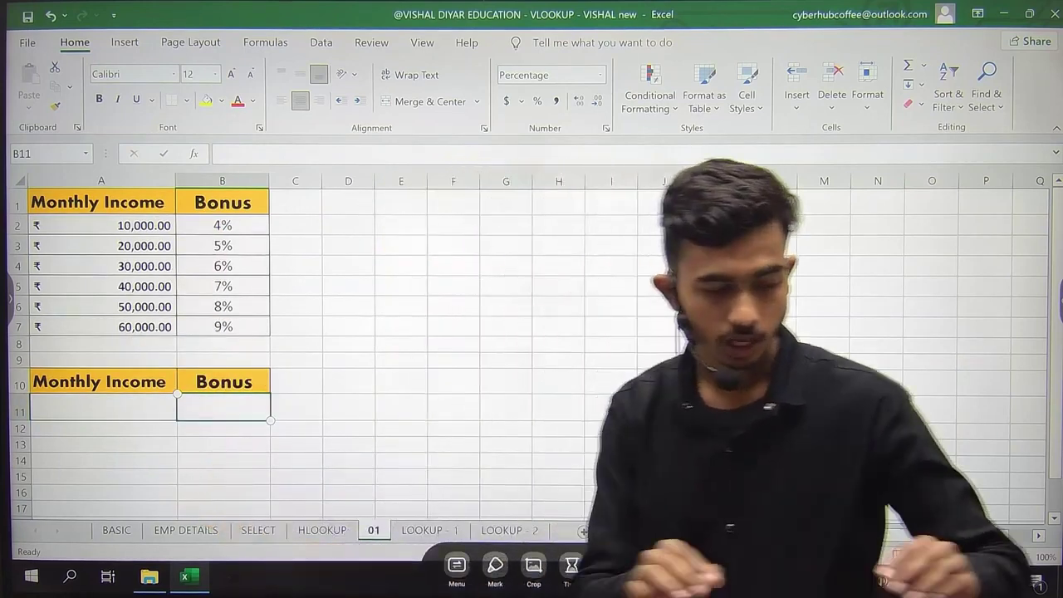
pyautogui.write('=vl')
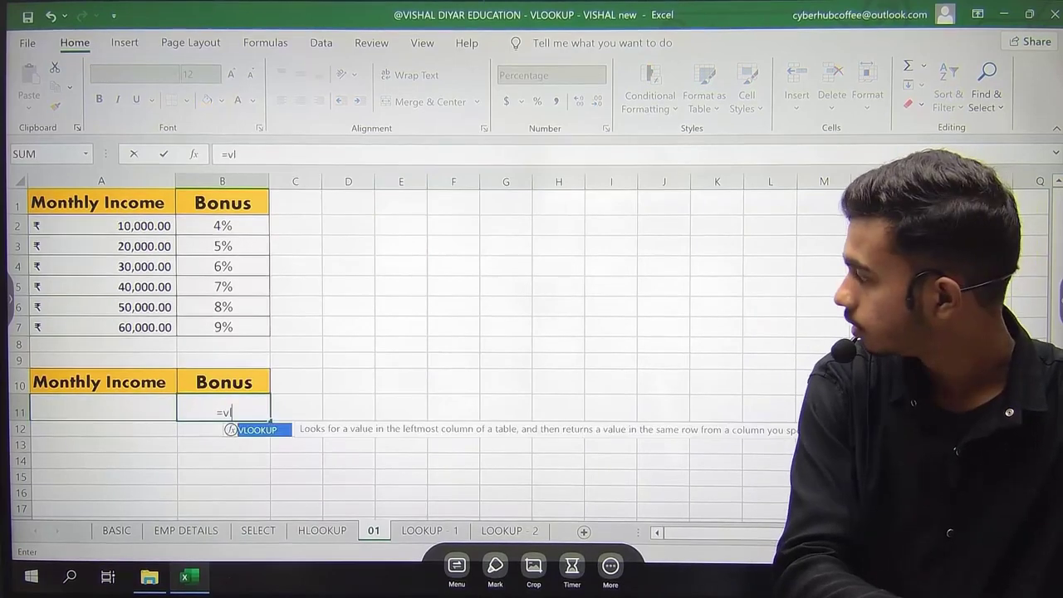
pyautogui.press('Tab')
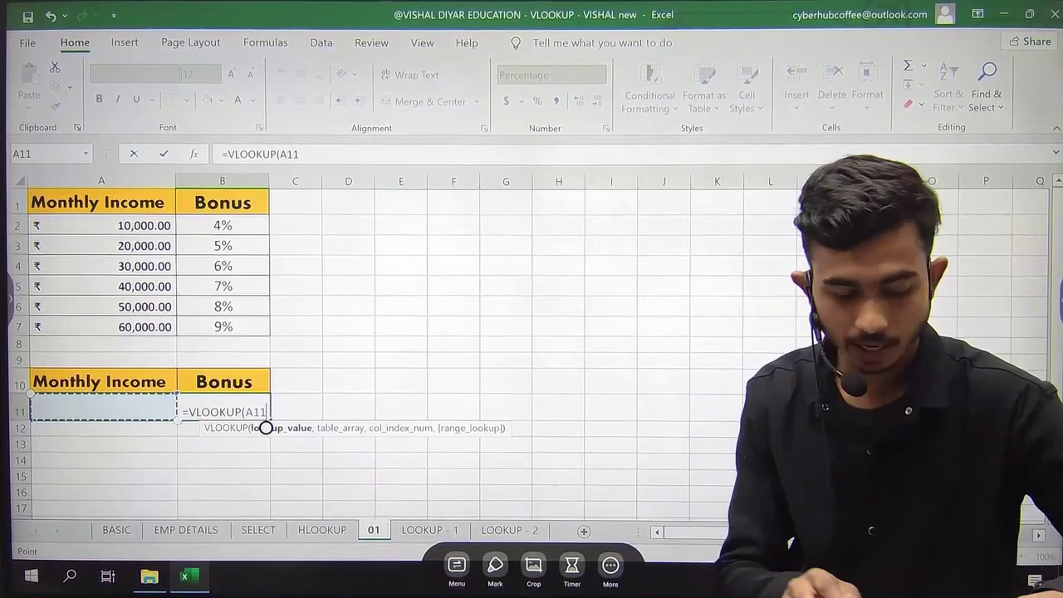
pyautogui.write(',')
pyautogui.moveTo(158, 203); pyautogui.dragTo(164, 259)
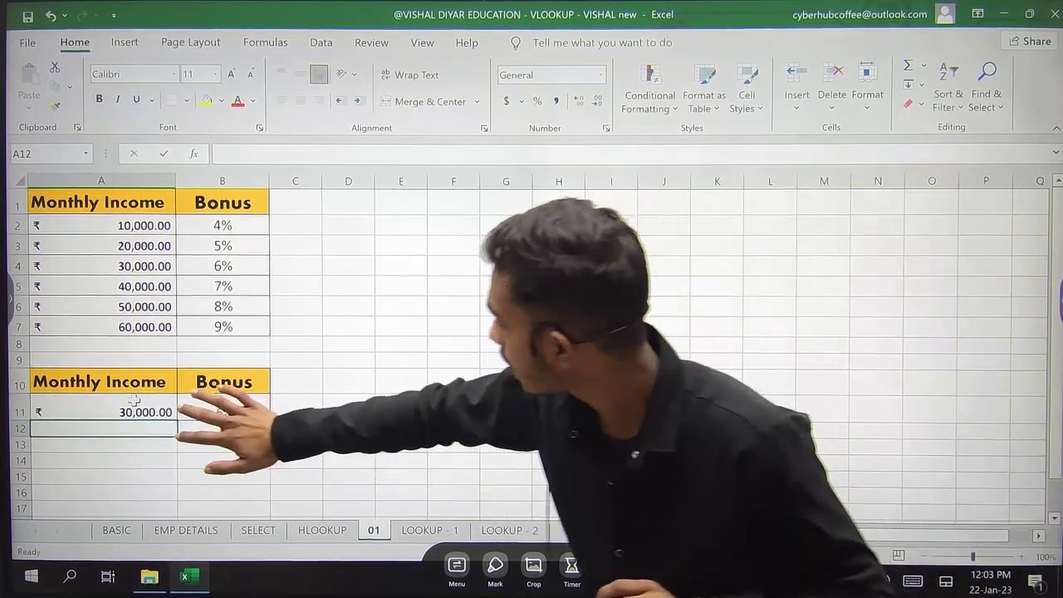
pyautogui.click(133, 407)
pyautogui.click(150, 266)
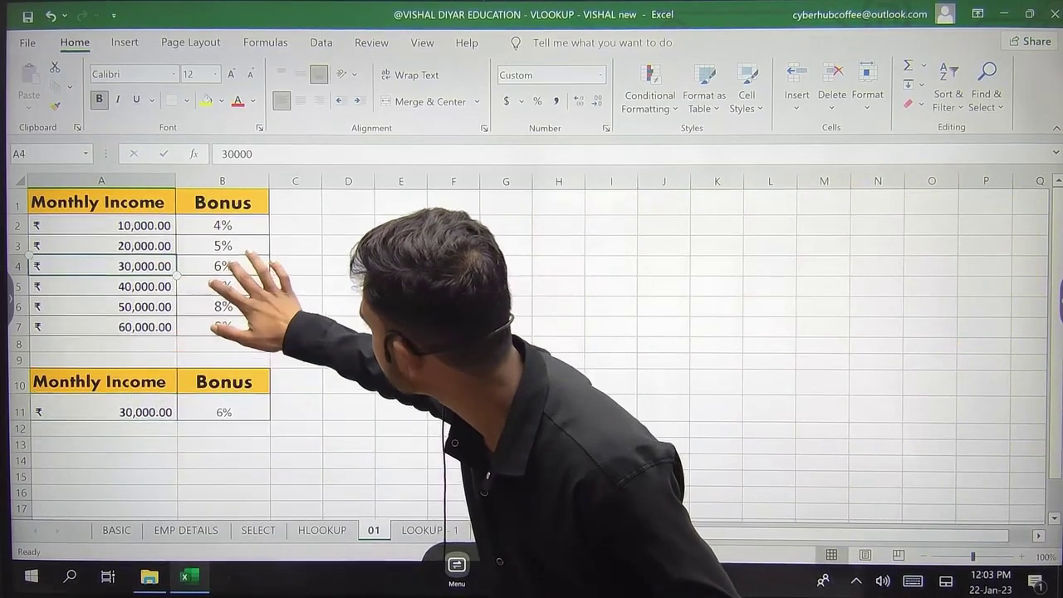
pyautogui.click(223, 412)
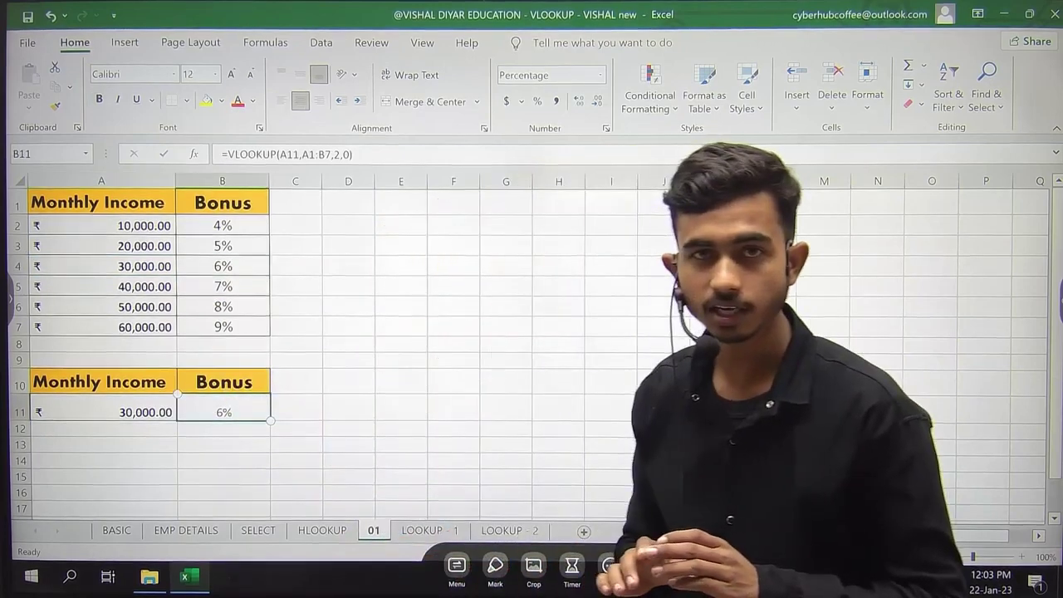
# Test an income missing from the table by entering 35000 in A11, and compare it with the neighbouring income and bonus rows
pyautogui.click(102, 412)
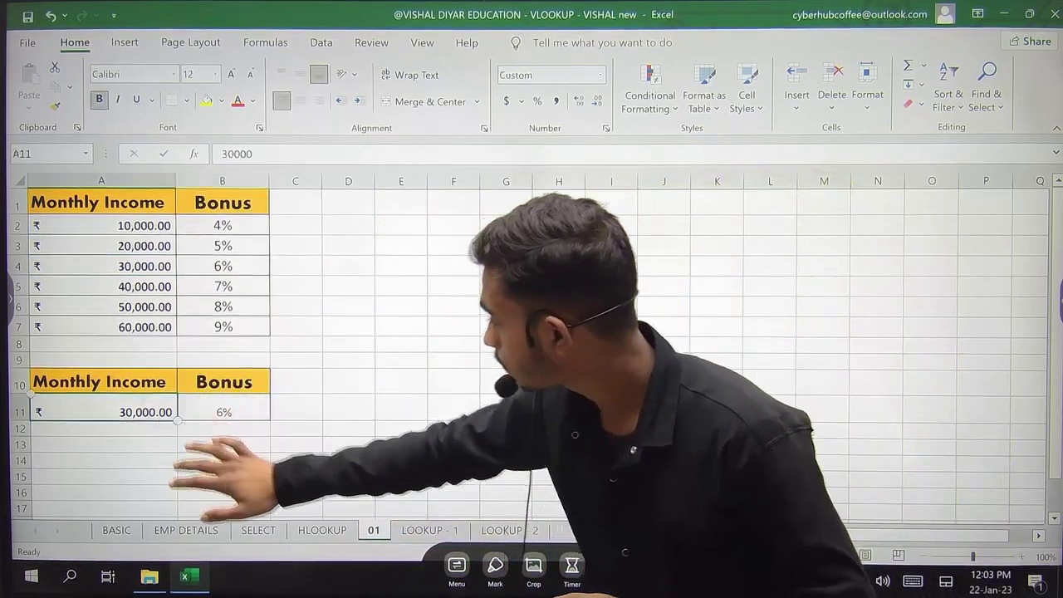
pyautogui.write('35')
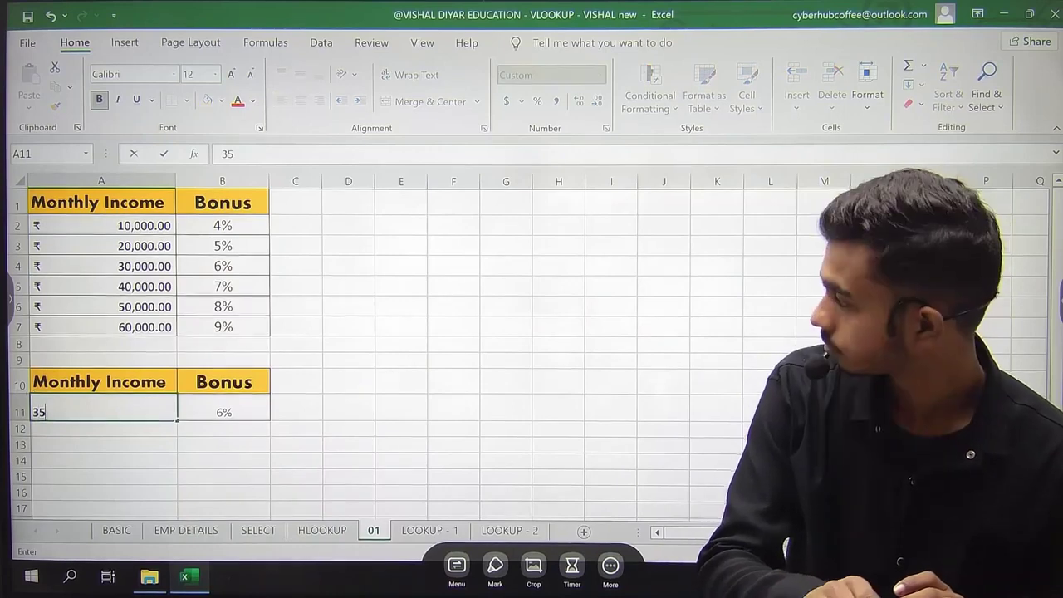
pyautogui.press('Return')
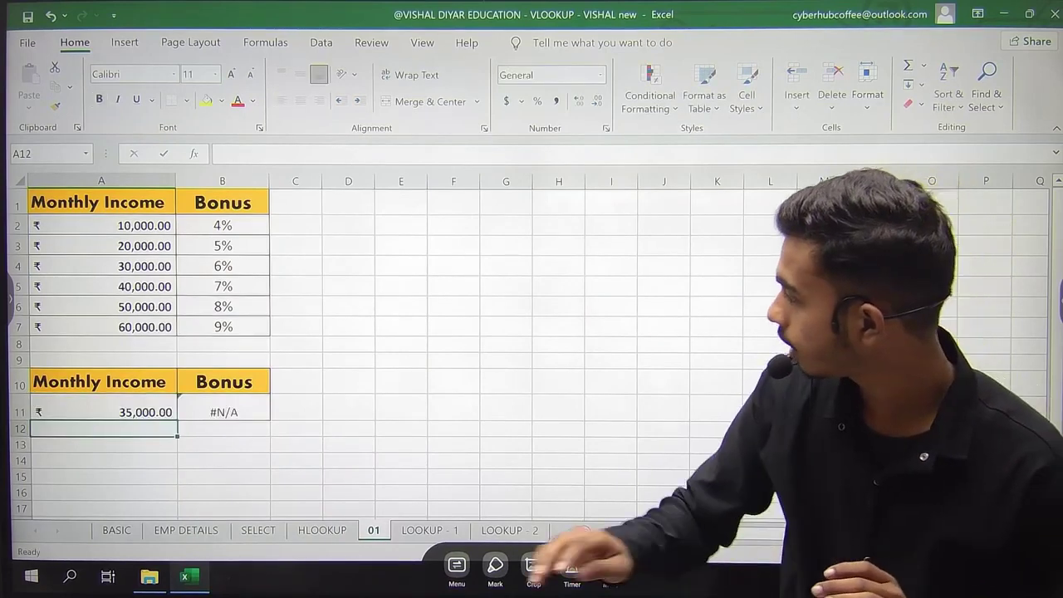
pyautogui.click(222, 412)
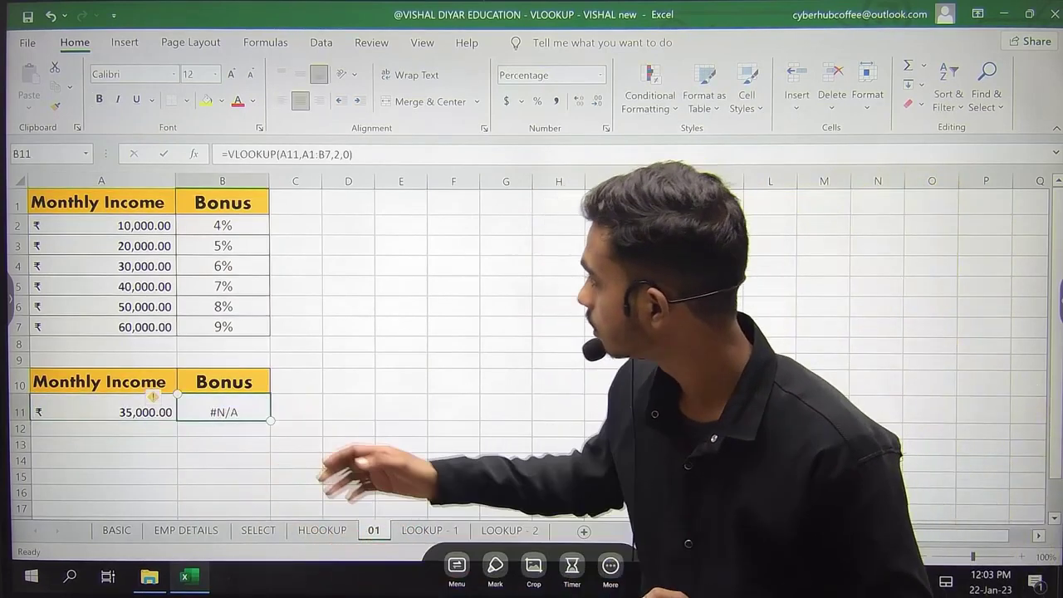
pyautogui.click(124, 412)
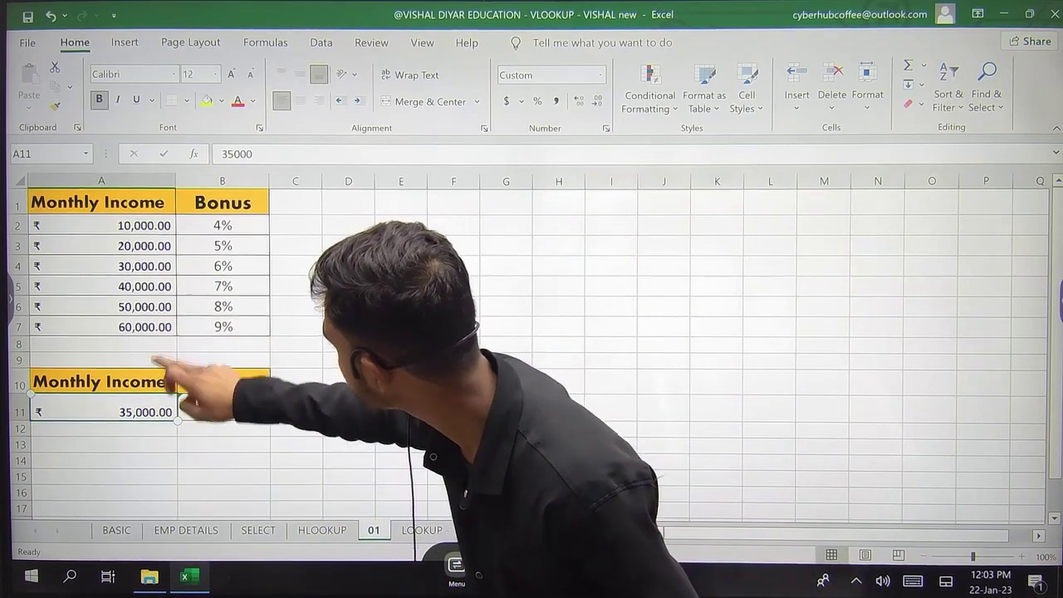
pyautogui.click(145, 286)
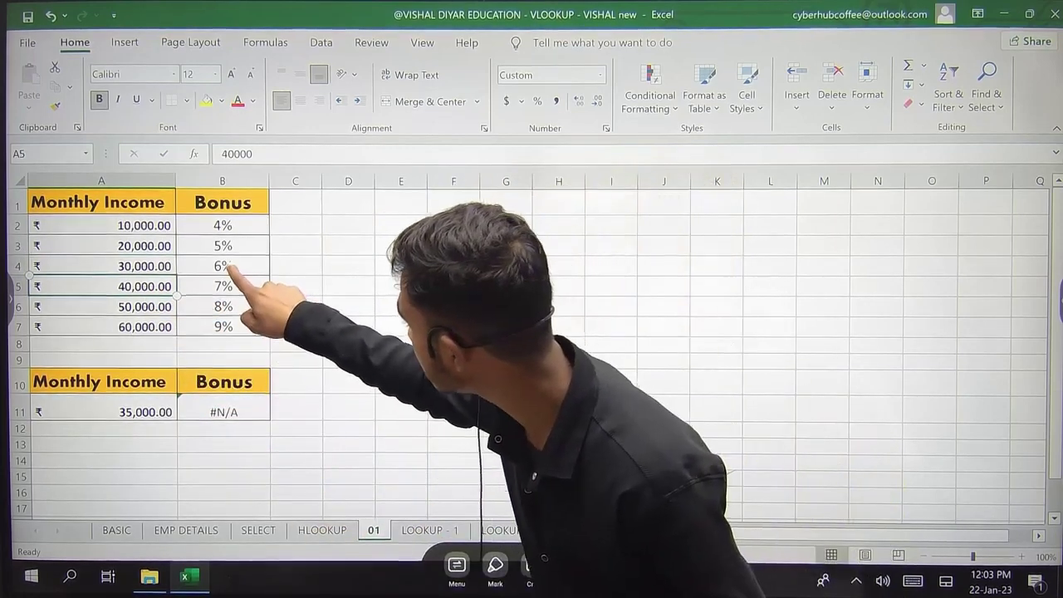
pyautogui.click(222, 266)
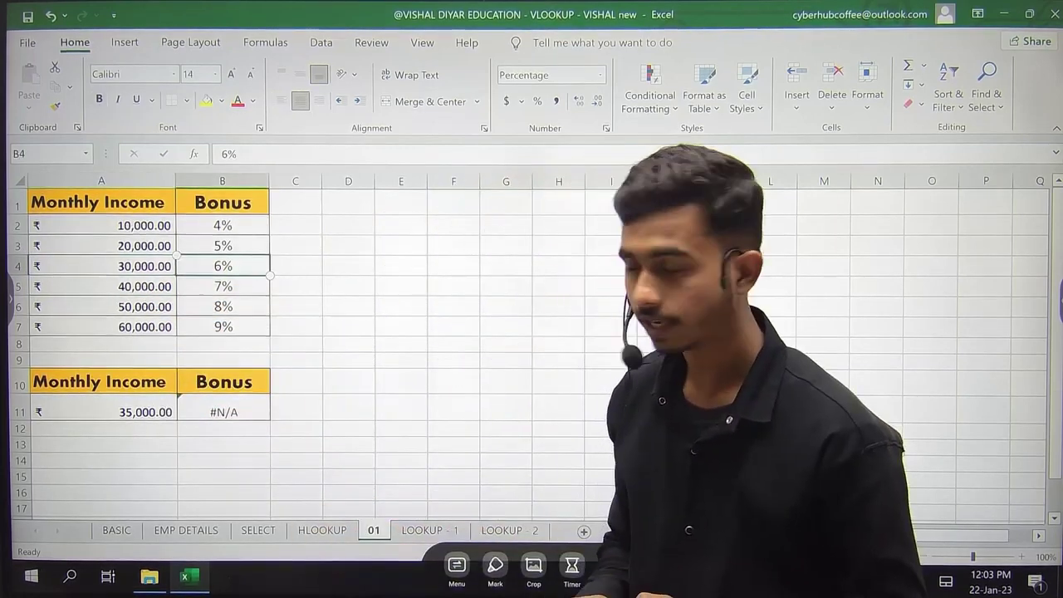
# Change the range_lookup argument of the VLOOKUP formula in B11 to 1 for an approximate match
pyautogui.click(222, 412)
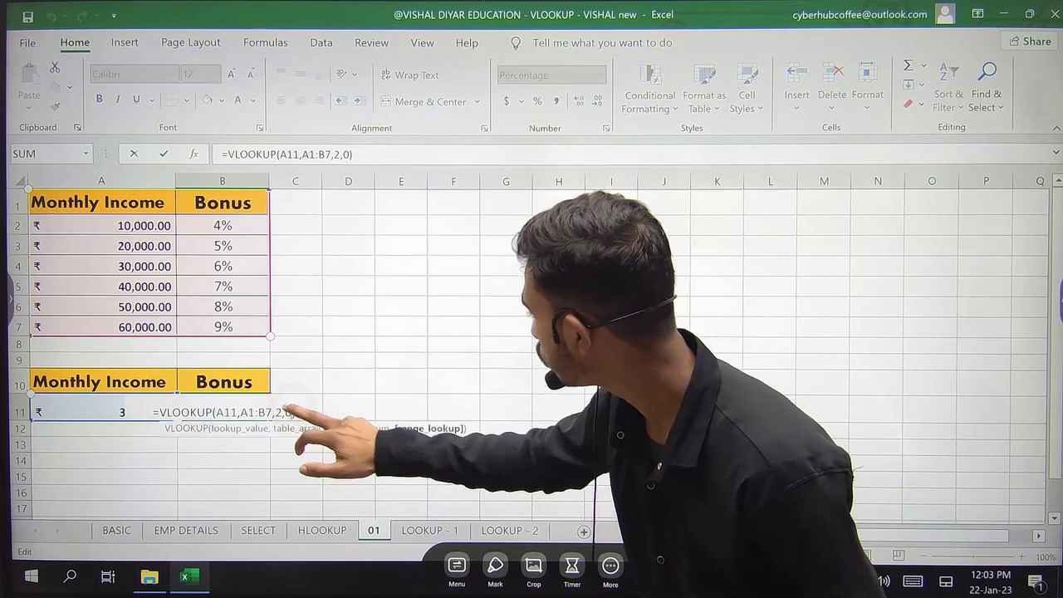
pyautogui.press('BackSpace')
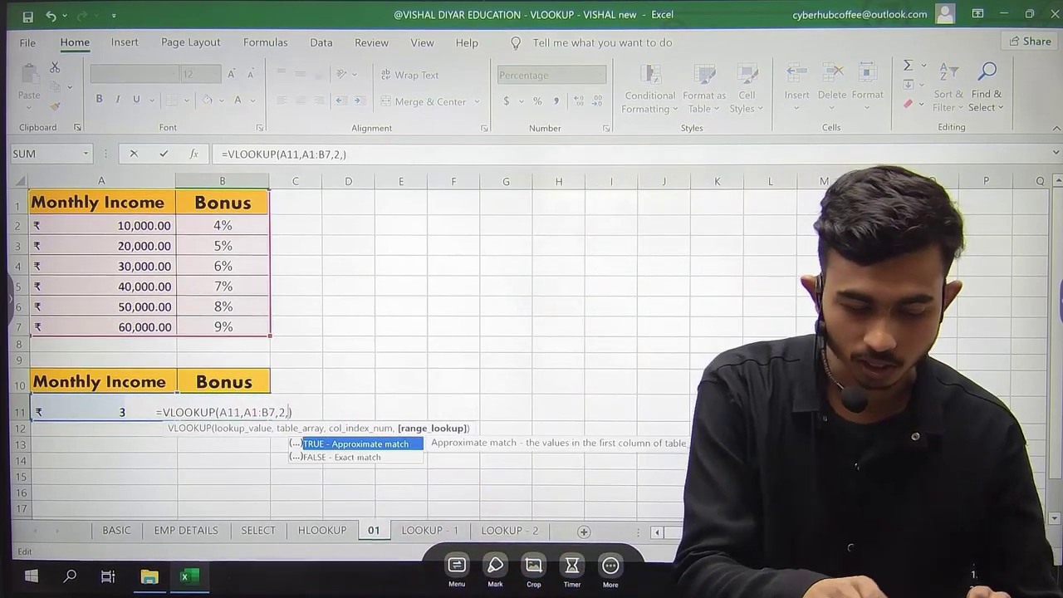
pyautogui.write('1')
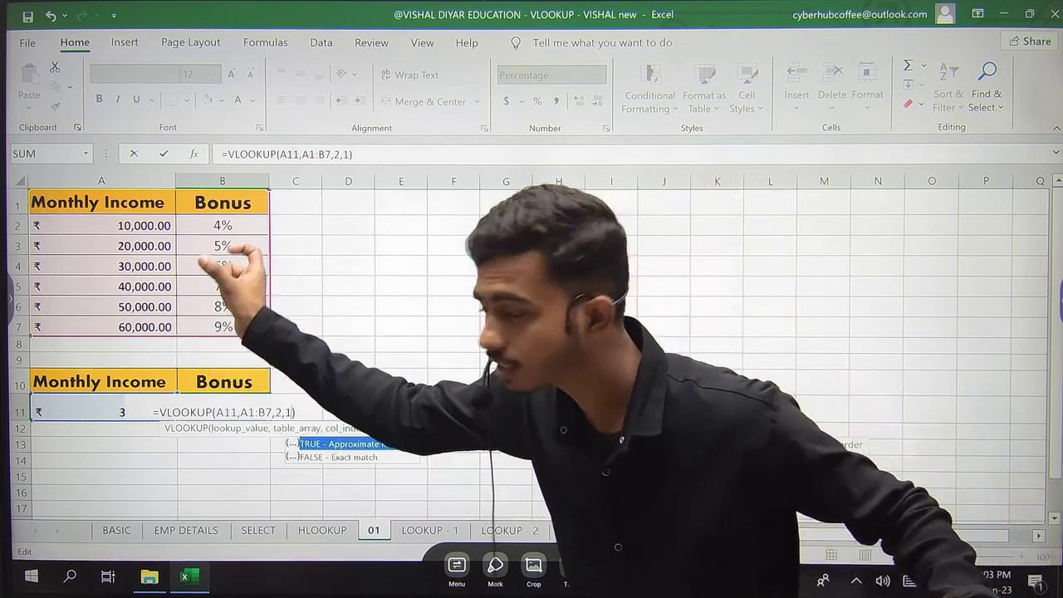
pyautogui.press('Return')
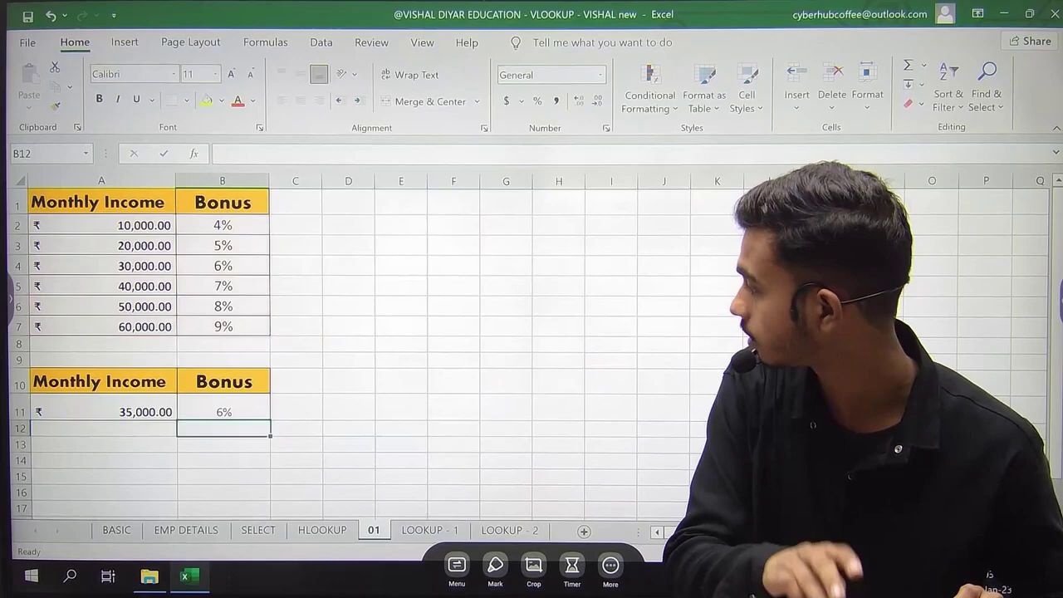
# Set the monthly income in A11 to 23000
pyautogui.click(125, 412)
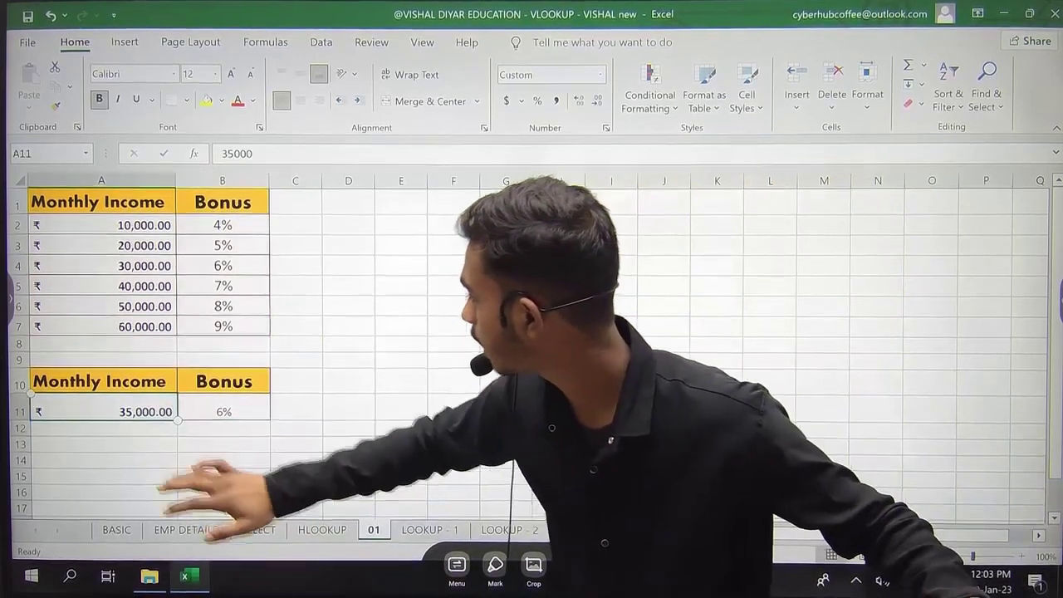
pyautogui.write('23')
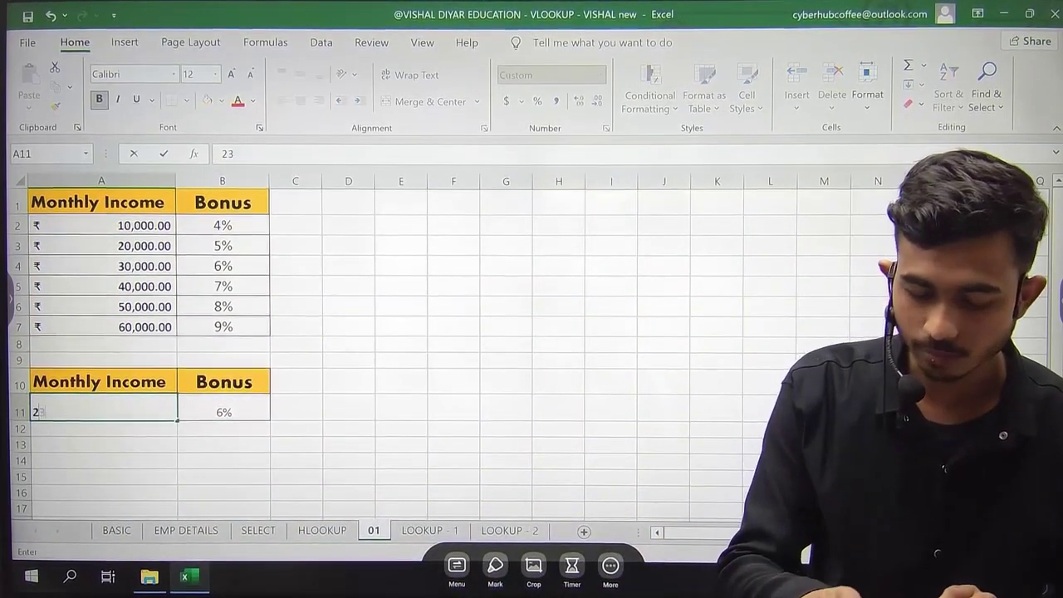
pyautogui.write('000')
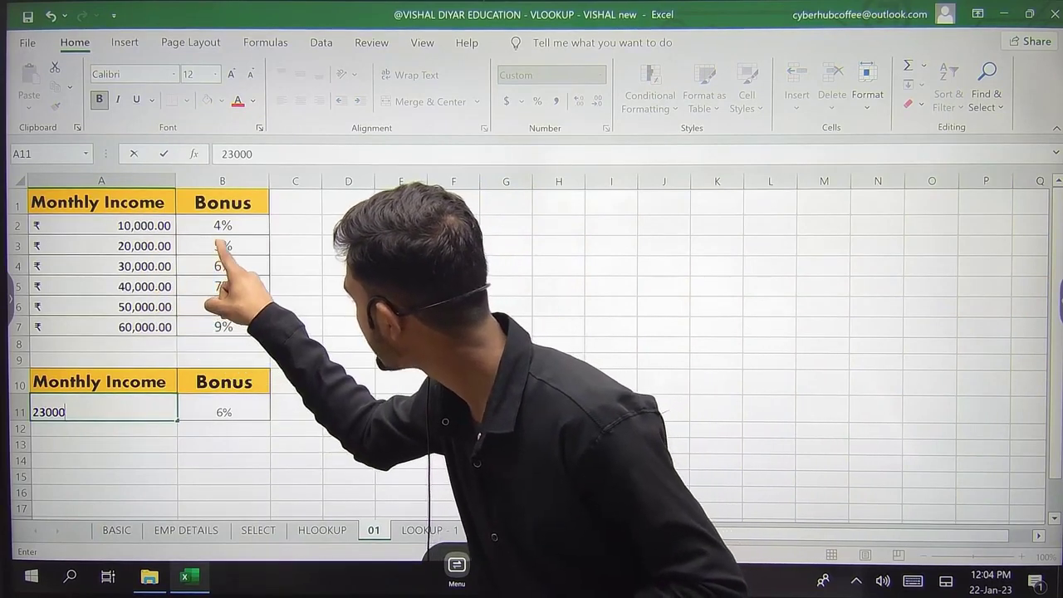
pyautogui.click(223, 246)
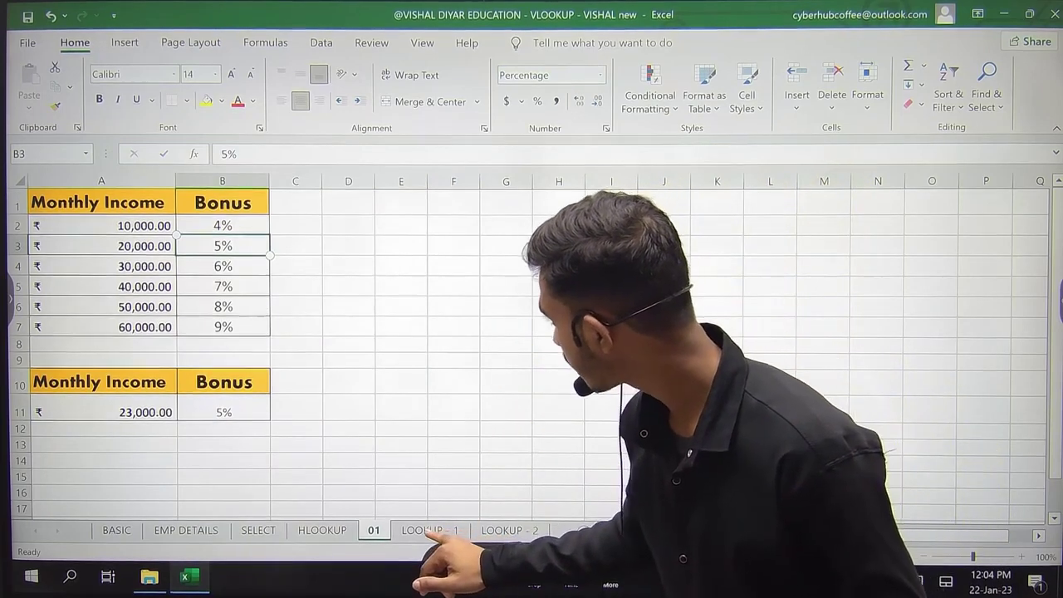
# On the LOOKUP - 1 sheet, examine how the employee salaries fall within the income levels and bonus rates of the upper table
pyautogui.click(427, 530)
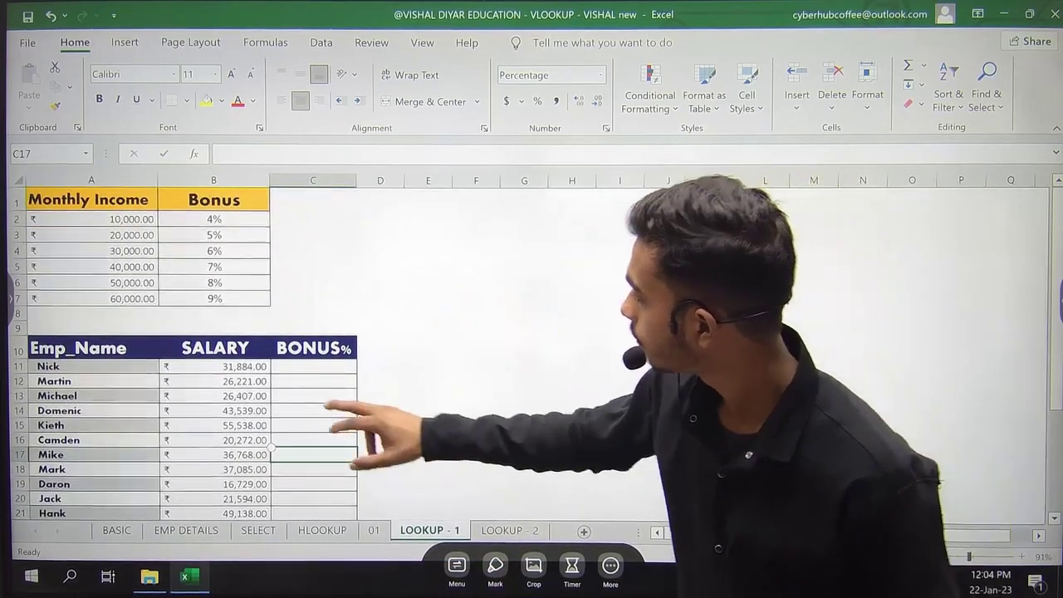
pyautogui.click(91, 366)
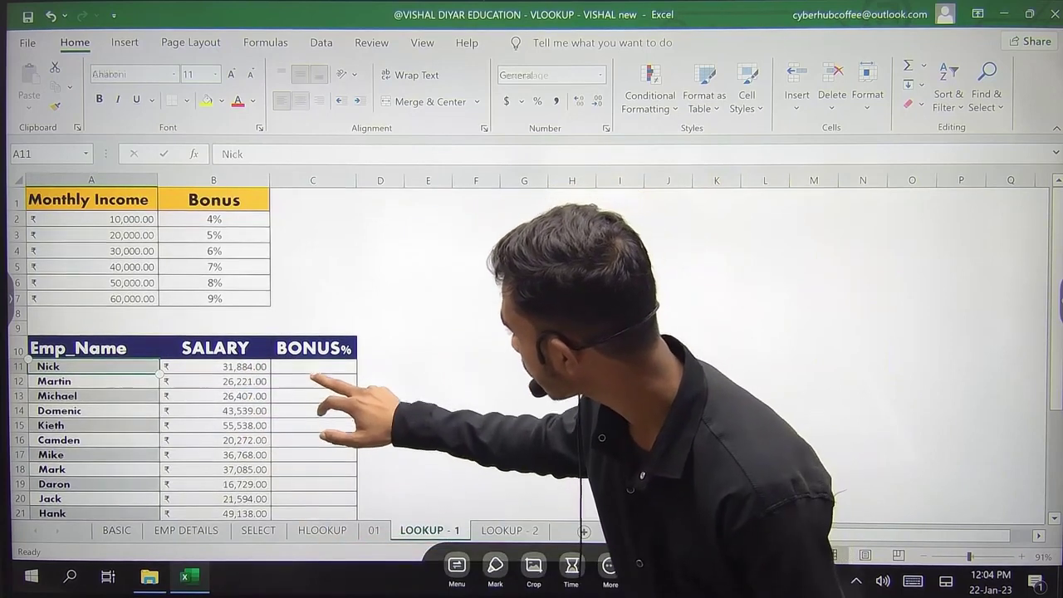
pyautogui.click(312, 366)
pyautogui.click(313, 381)
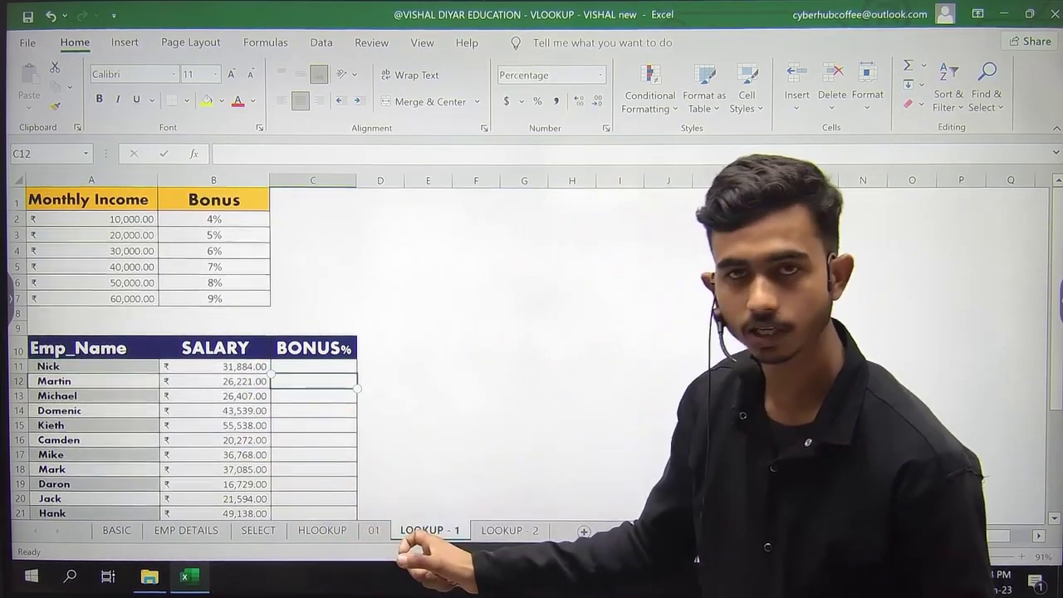
pyautogui.click(213, 366)
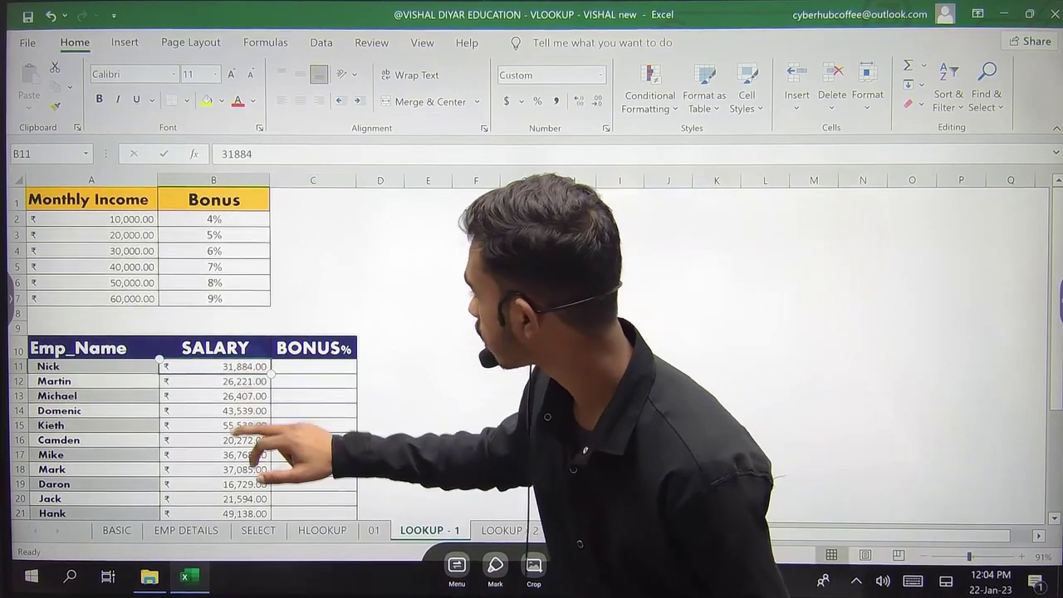
pyautogui.click(91, 250)
pyautogui.click(91, 267)
pyautogui.click(213, 251)
pyautogui.click(380, 410)
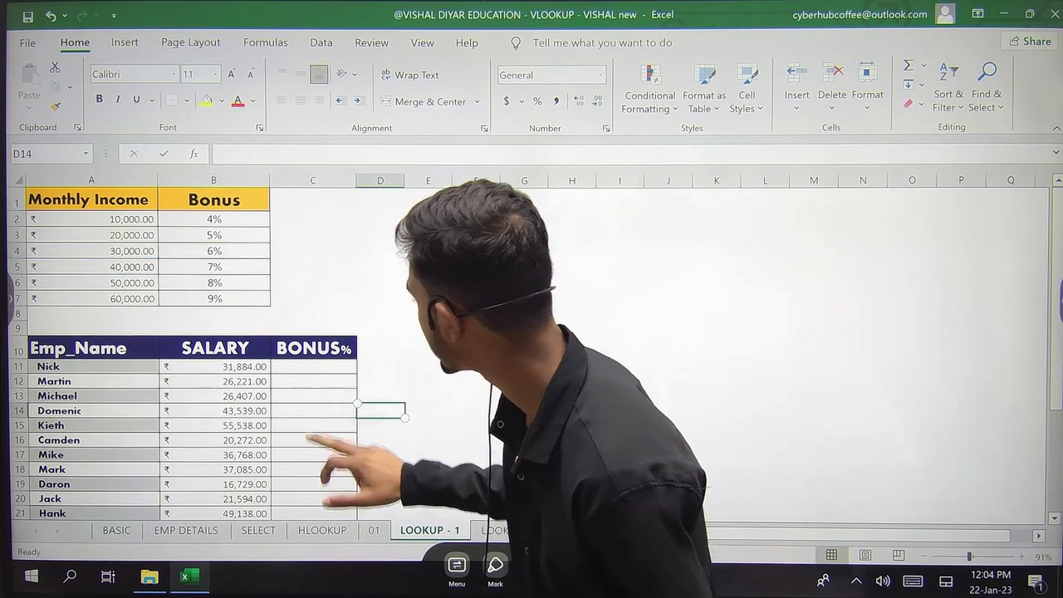
pyautogui.click(213, 382)
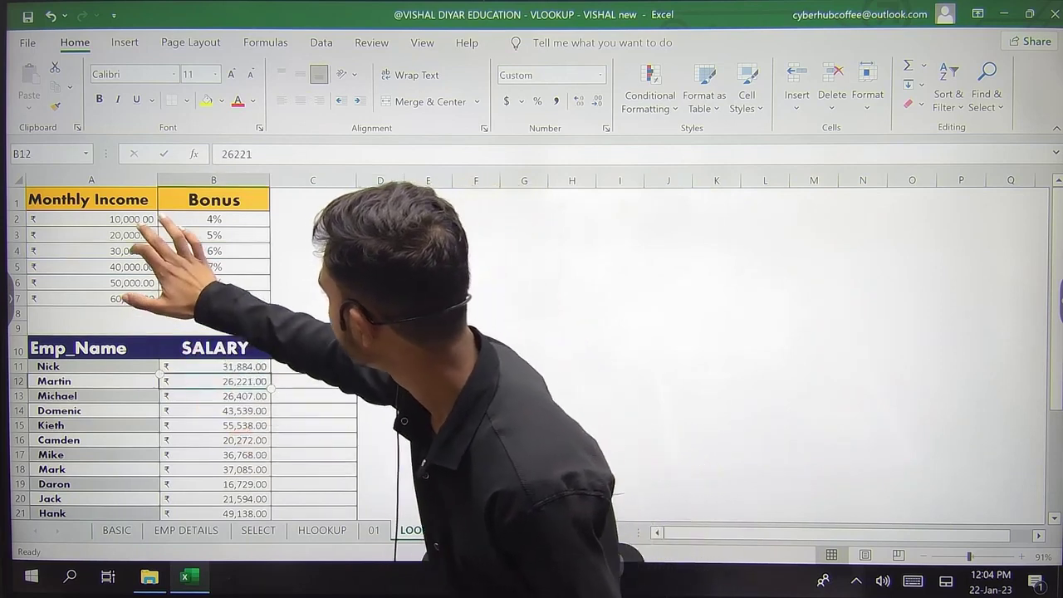
pyautogui.click(213, 313)
pyautogui.click(214, 235)
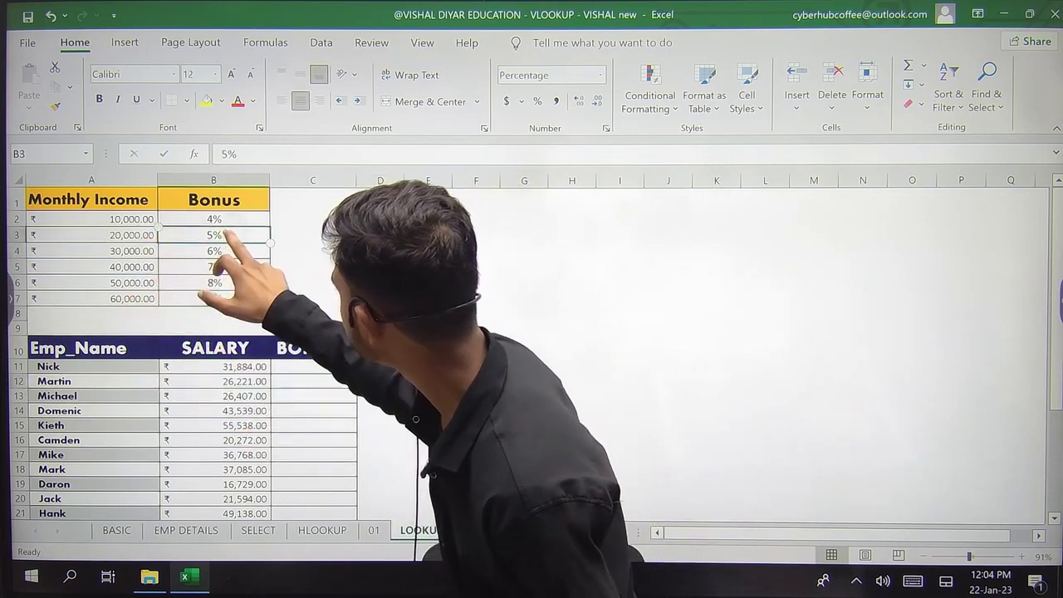
# Enter =VLOOKUP(B11,A1:B7,2,1) in C11 to look up the first employee's bonus percentage by salary with an approximate match
pyautogui.click(313, 382)
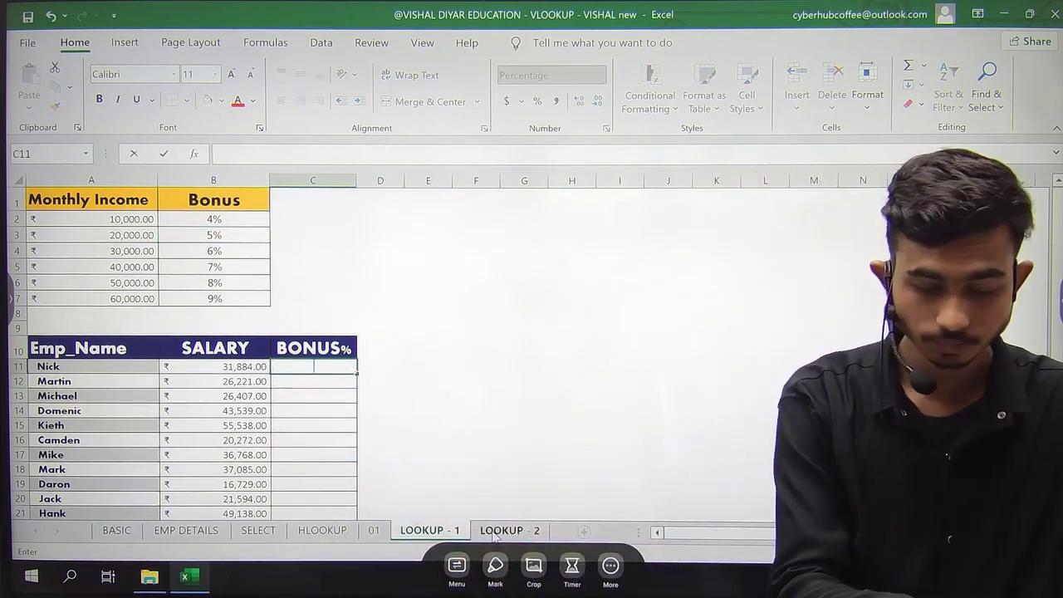
pyautogui.press('Up')
pyautogui.write('=vl')
pyautogui.press('Tab')
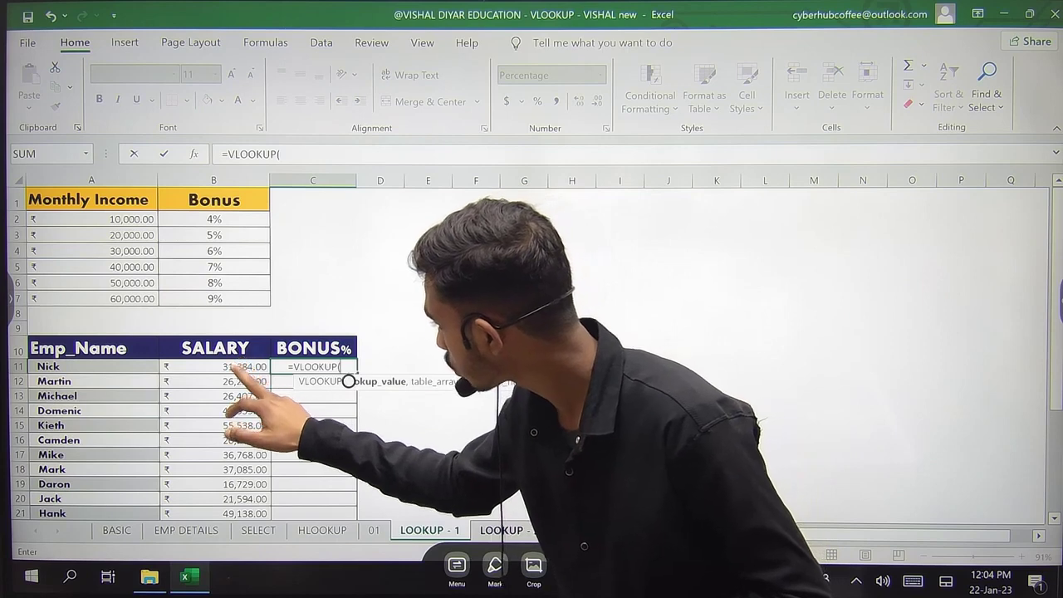
pyautogui.click(214, 367)
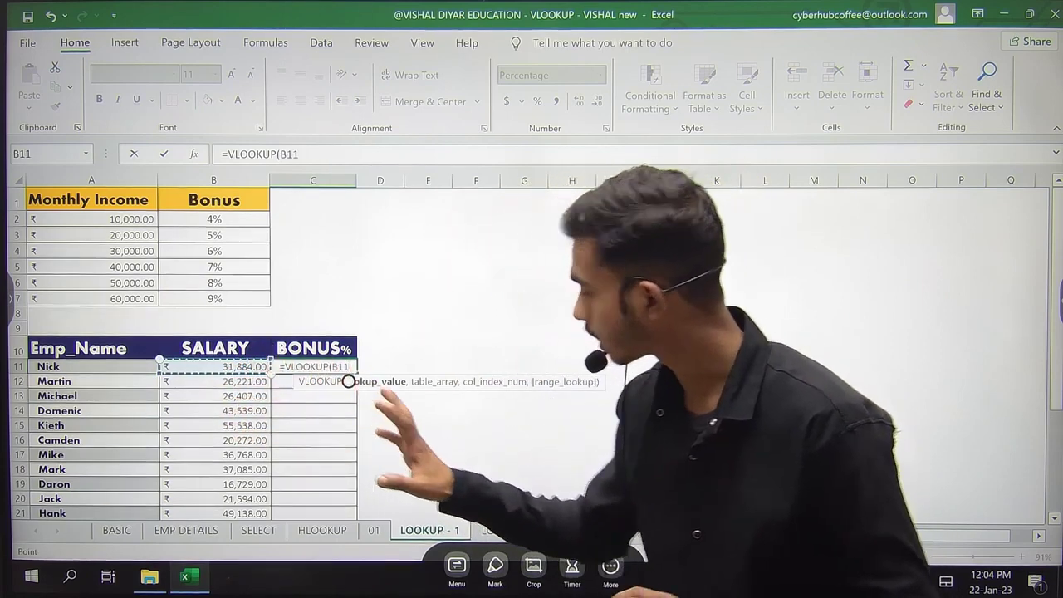
pyautogui.write(',')
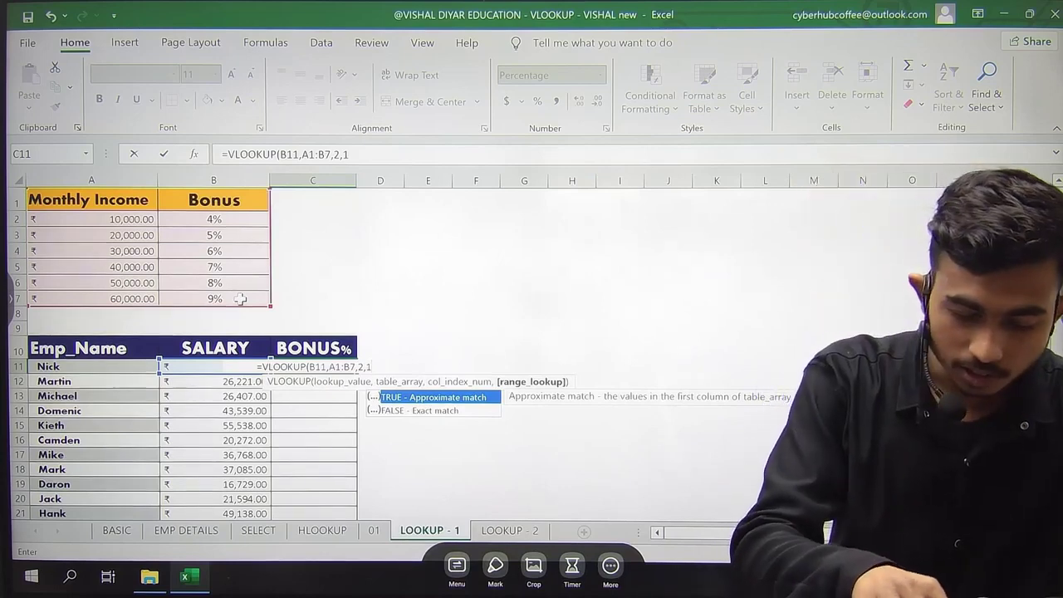
pyautogui.write(')')
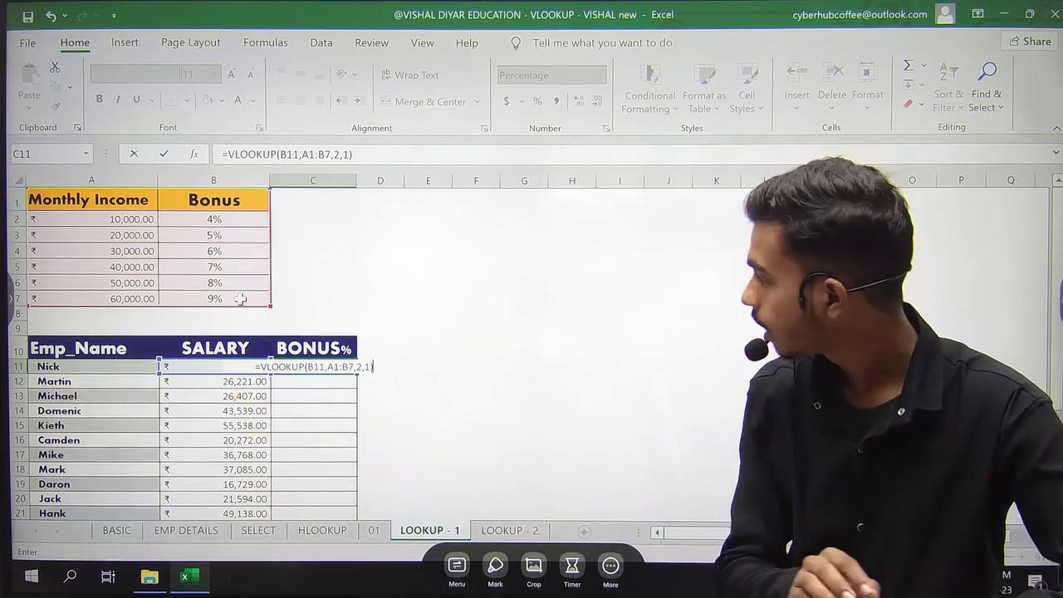
pyautogui.press('Return')
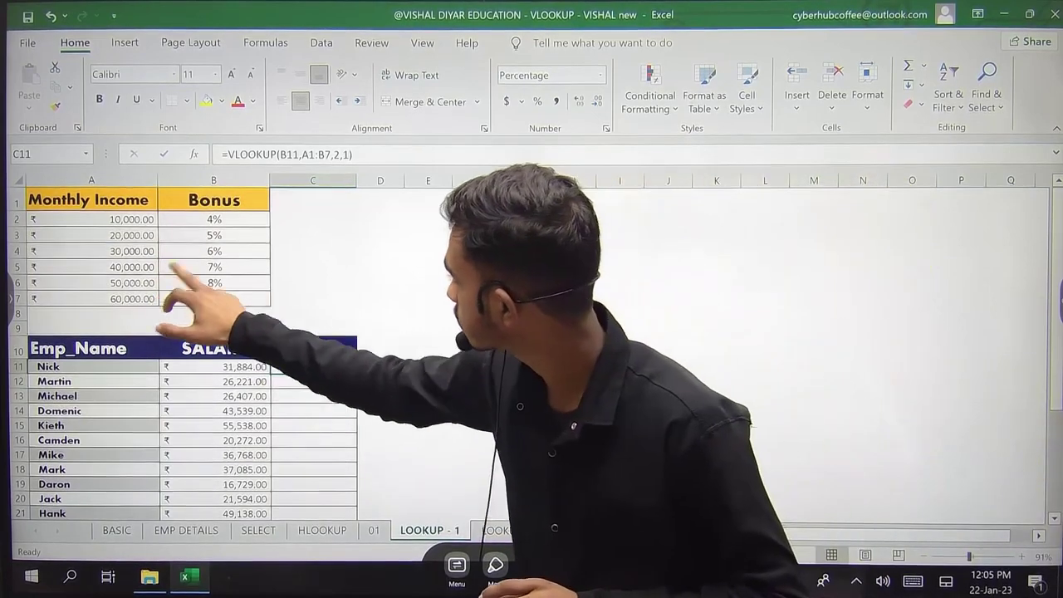
# Copy the bonus formula from C11 down to C17 and check the table range referenced in C17's formula
pyautogui.click(214, 251)
pyautogui.click(314, 348)
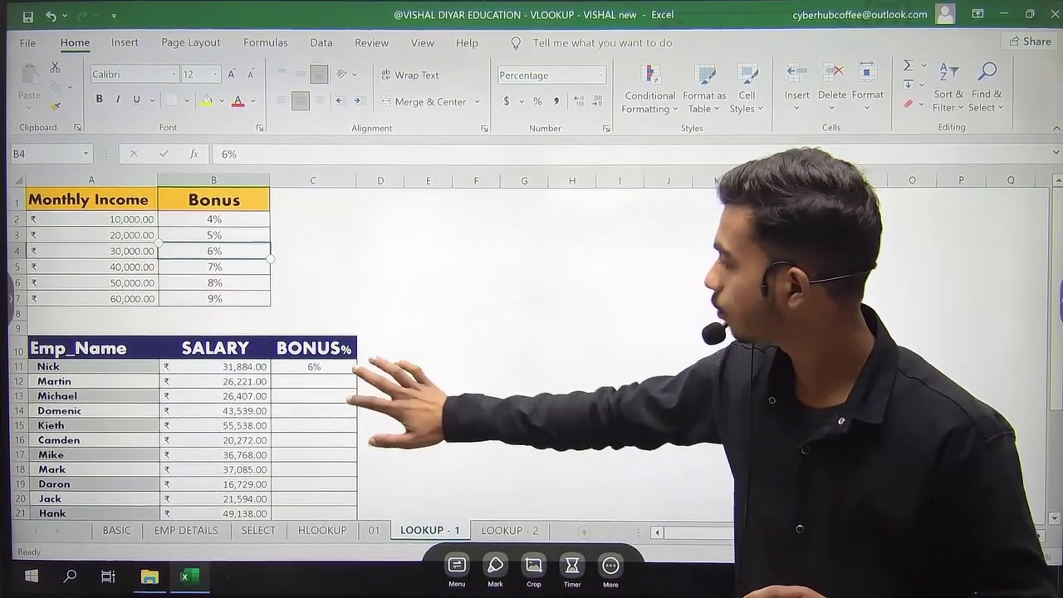
pyautogui.click(314, 366)
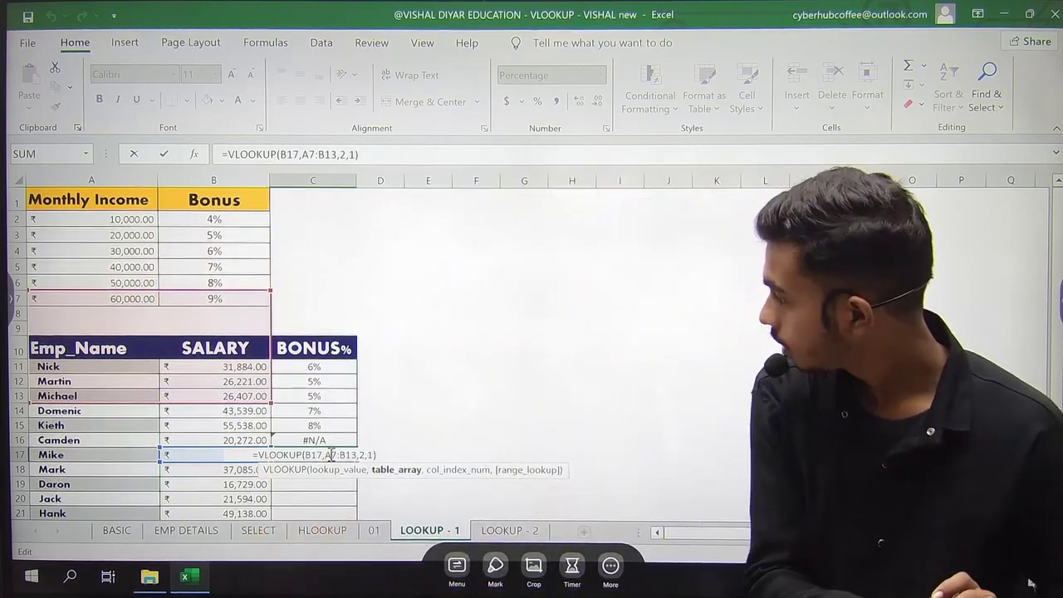
pyautogui.press('Return')
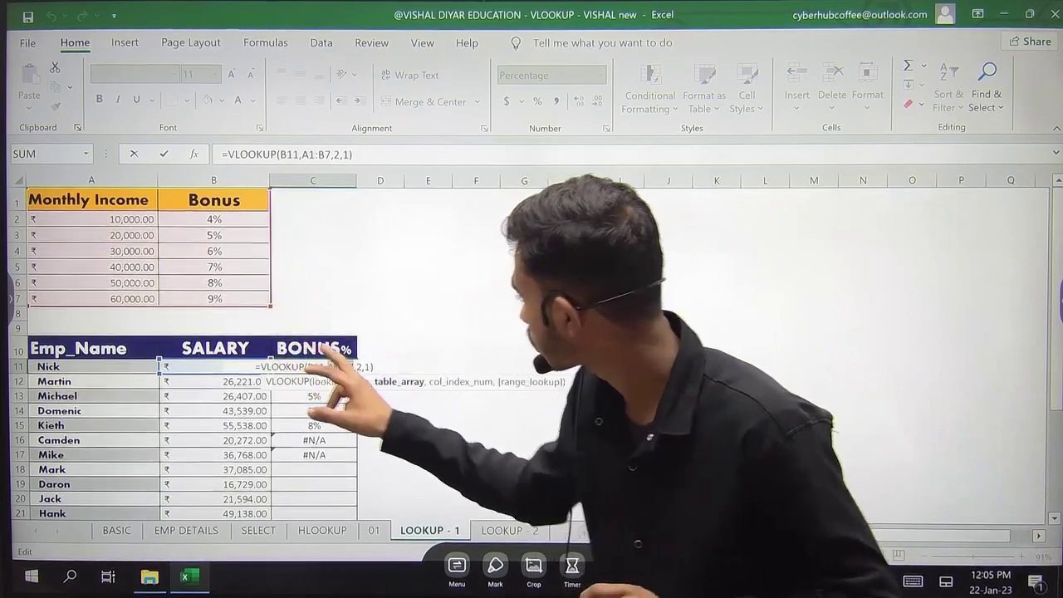
# Make the table range in C11's VLOOKUP absolute as $A$1:$B$7 and fill the formula down through C32
pyautogui.press('F4')
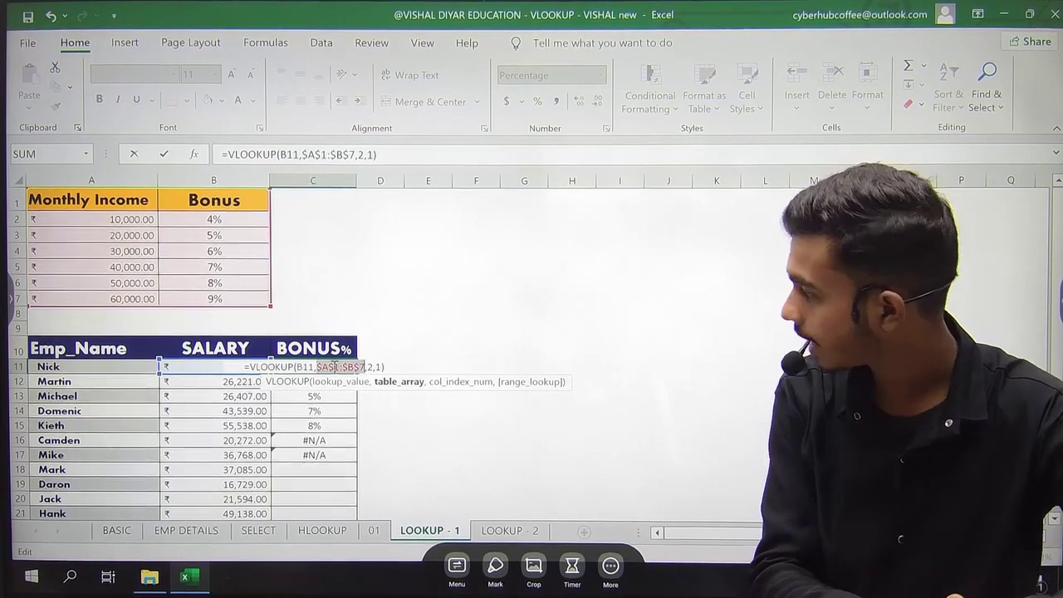
pyautogui.press('Return')
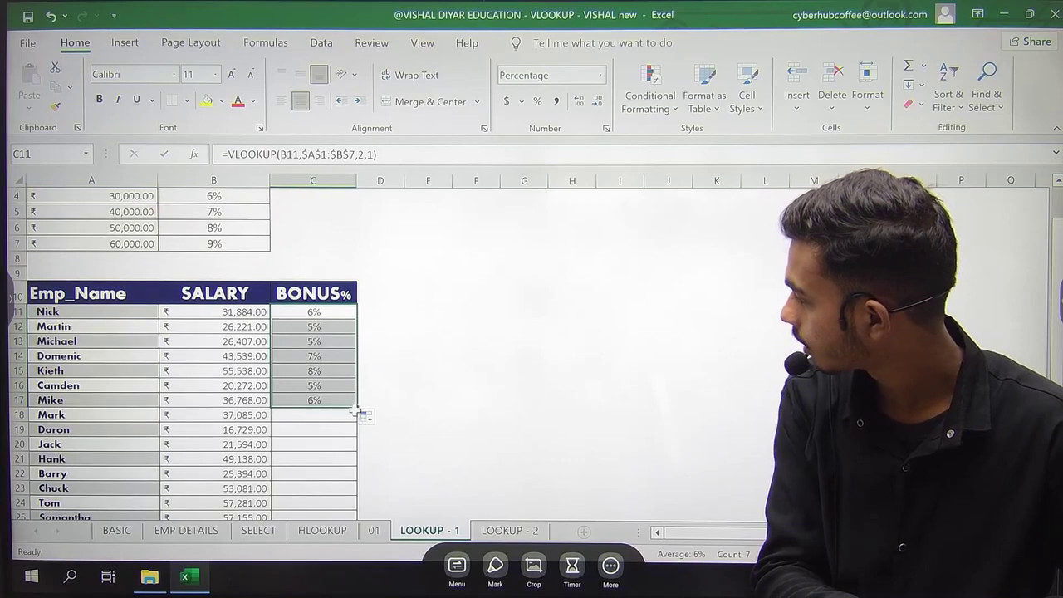
pyautogui.scroll(-3, 358, 407)
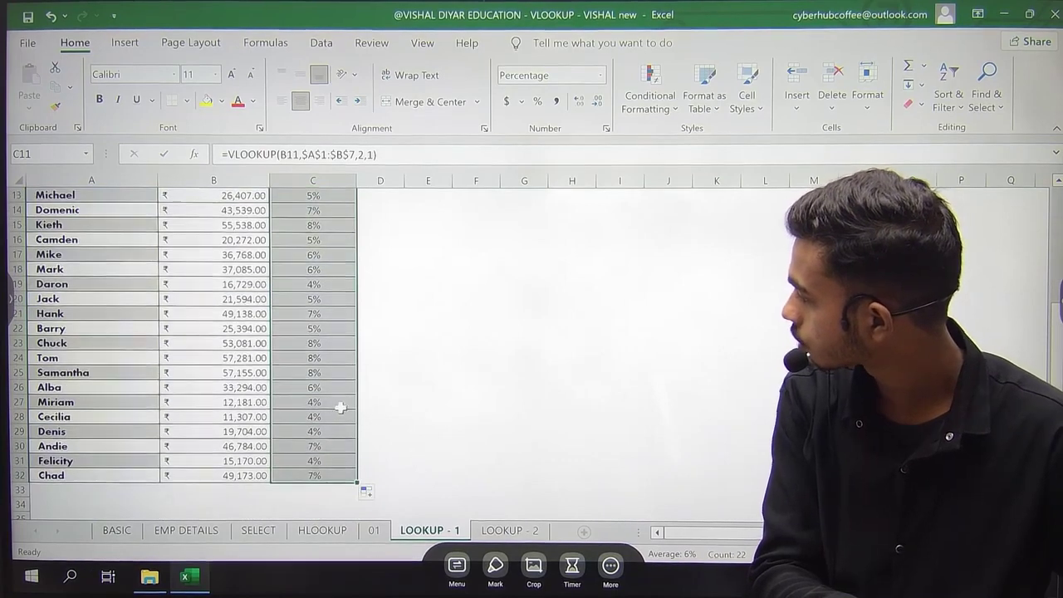
# Compare the salary and bonus in row 25 with the 60,000 income level in the upper table
pyautogui.click(317, 374)
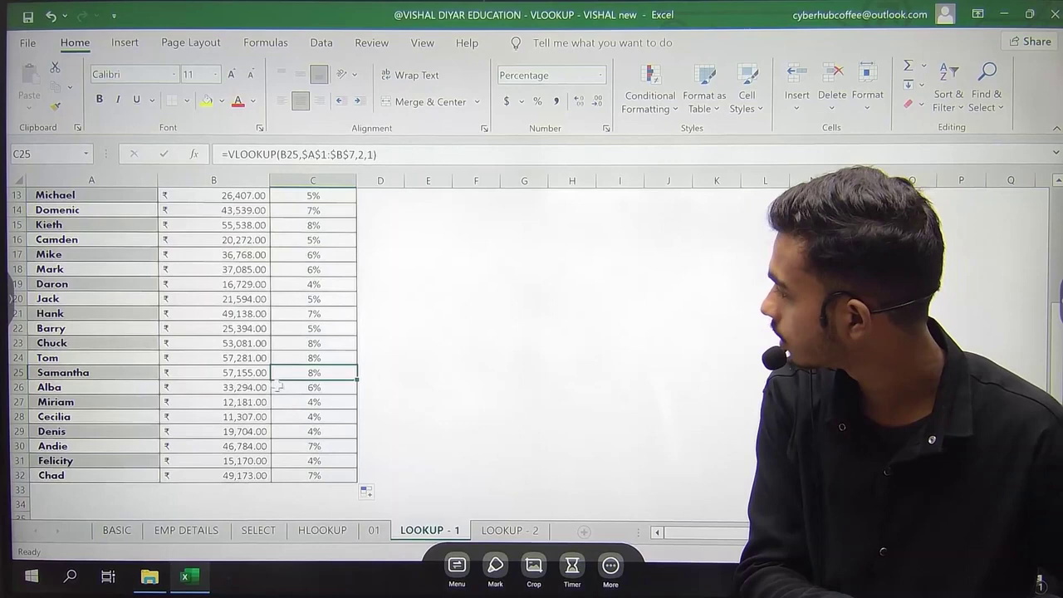
pyautogui.scroll(4, 276, 374)
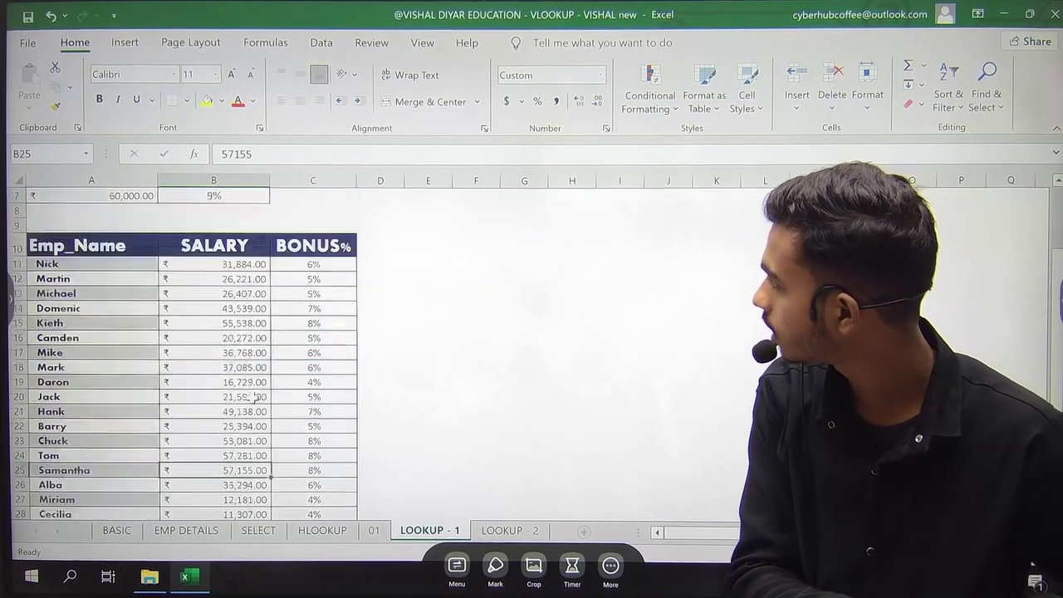
pyautogui.click(91, 298)
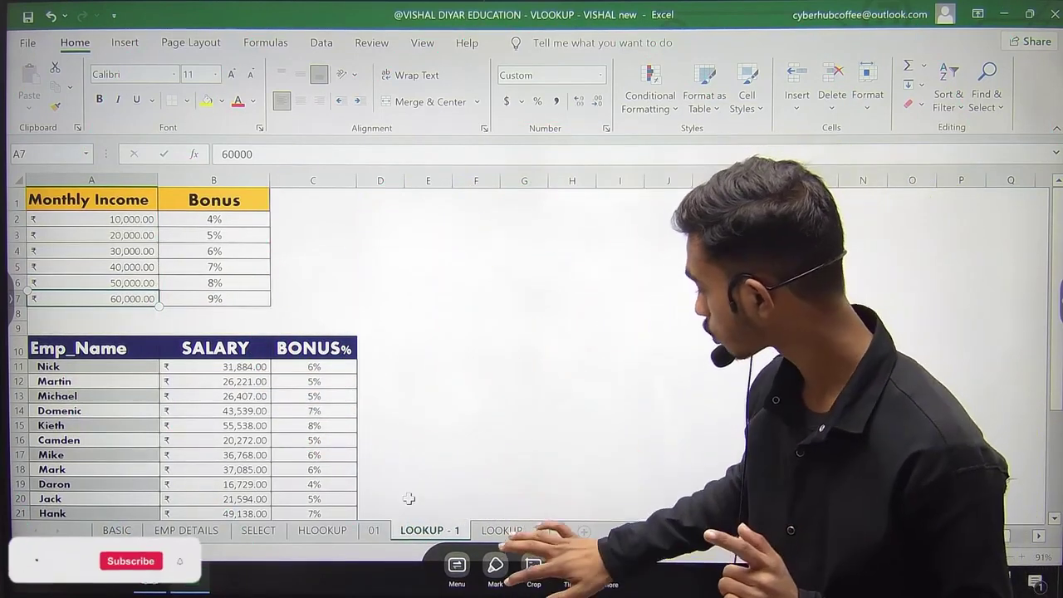
# On the LOOKUP - 2 sheet, add the column header GRADE in J1 beside PER %
pyautogui.click(498, 530)
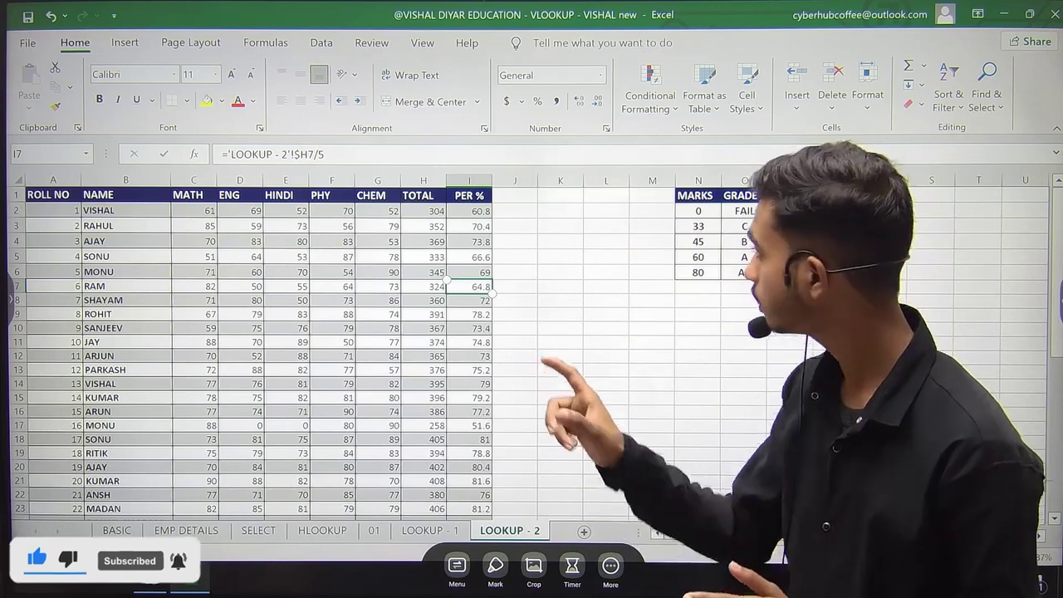
pyautogui.click(515, 194)
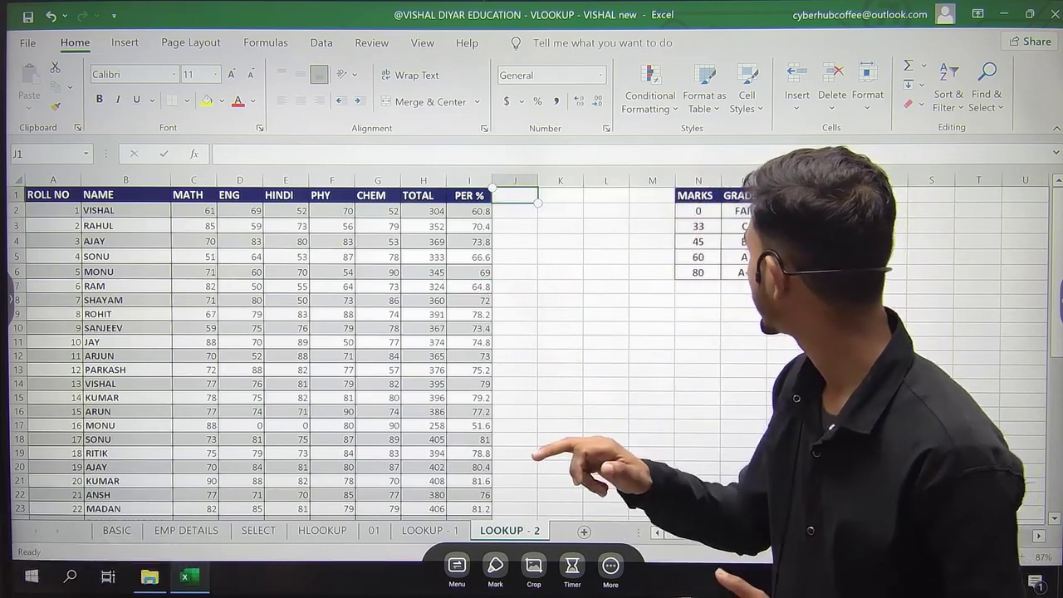
pyautogui.write('g')
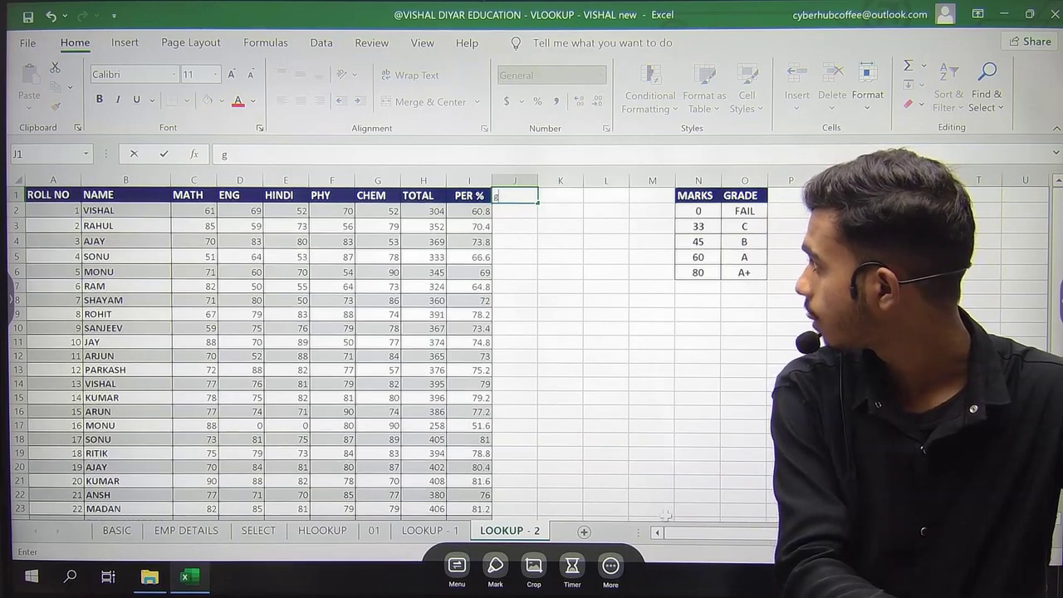
pyautogui.write('rADE')
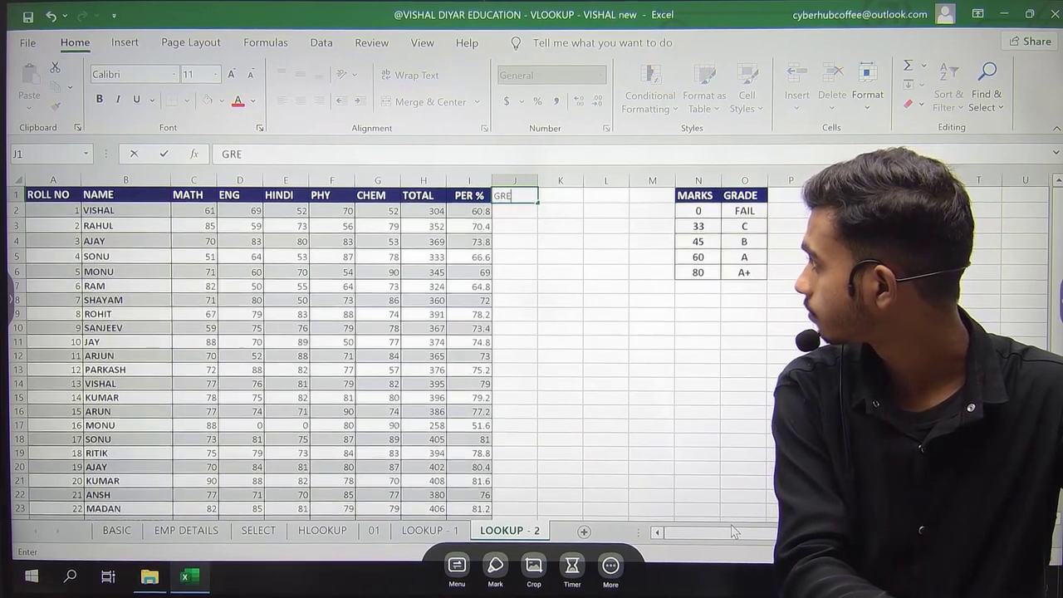
pyautogui.press('Return')
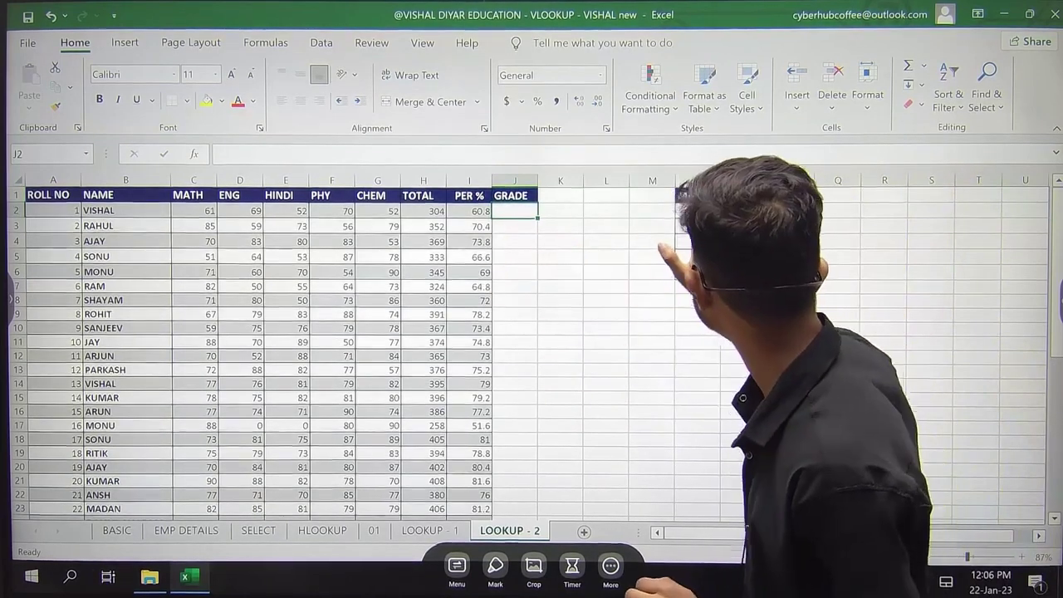
# Rename the MARKS header in N1 of the grade table to PER and review the first percentages in column I
pyautogui.click(697, 195)
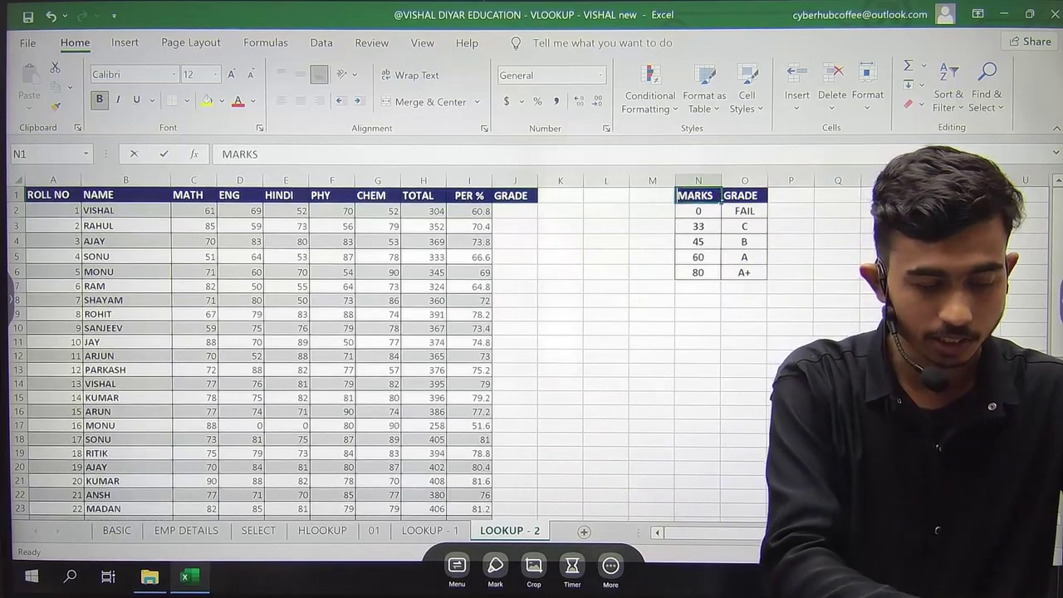
pyautogui.write('PER')
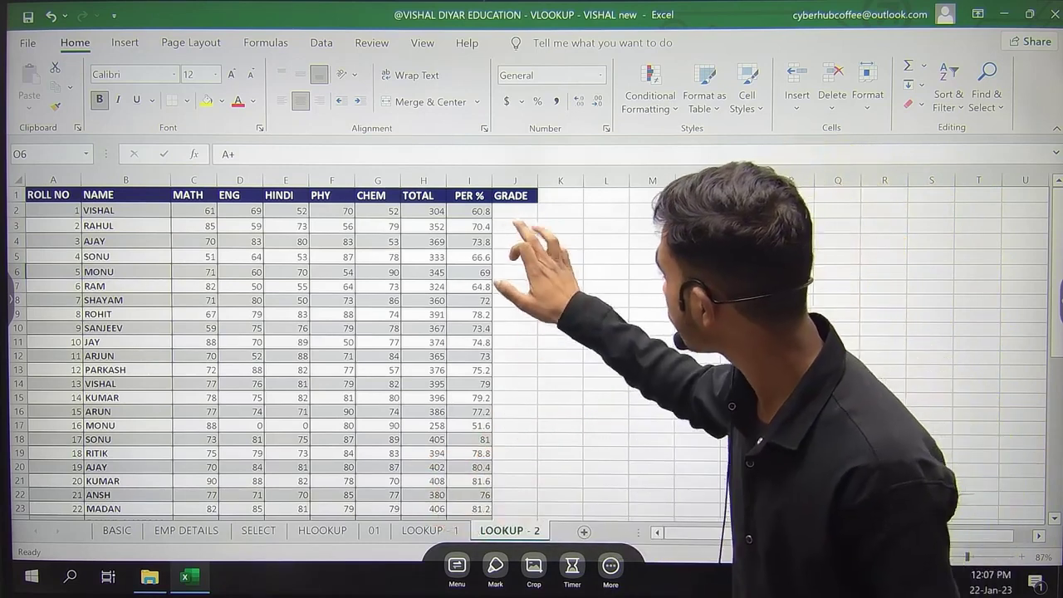
pyautogui.click(469, 211)
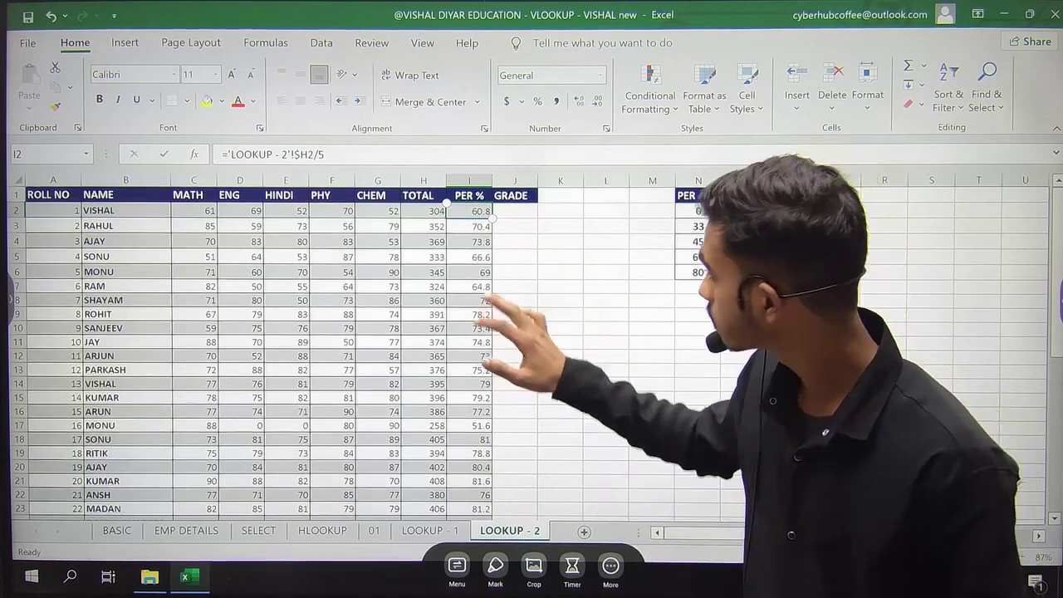
pyautogui.click(470, 226)
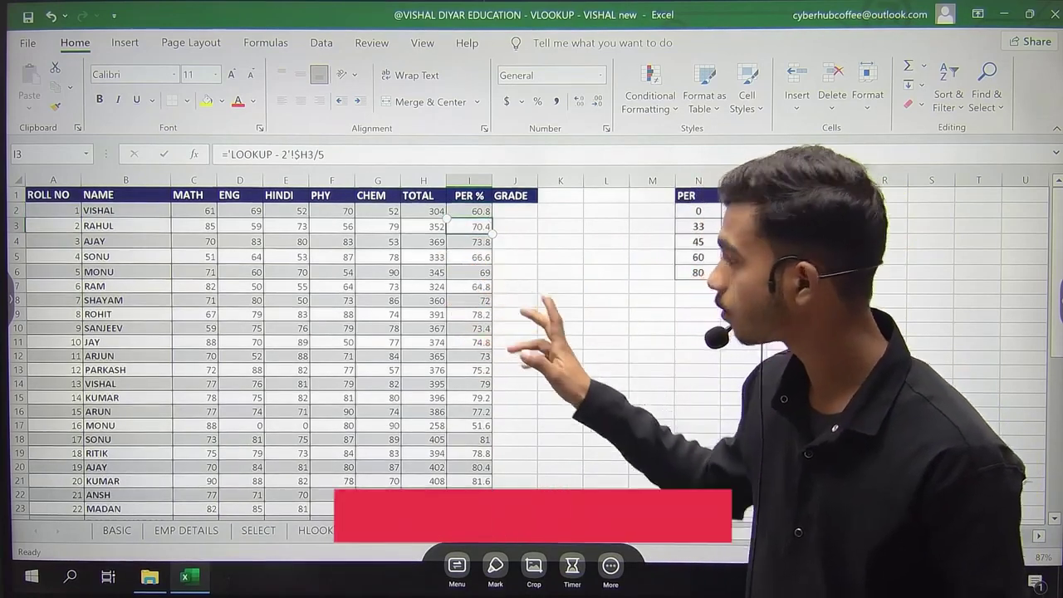